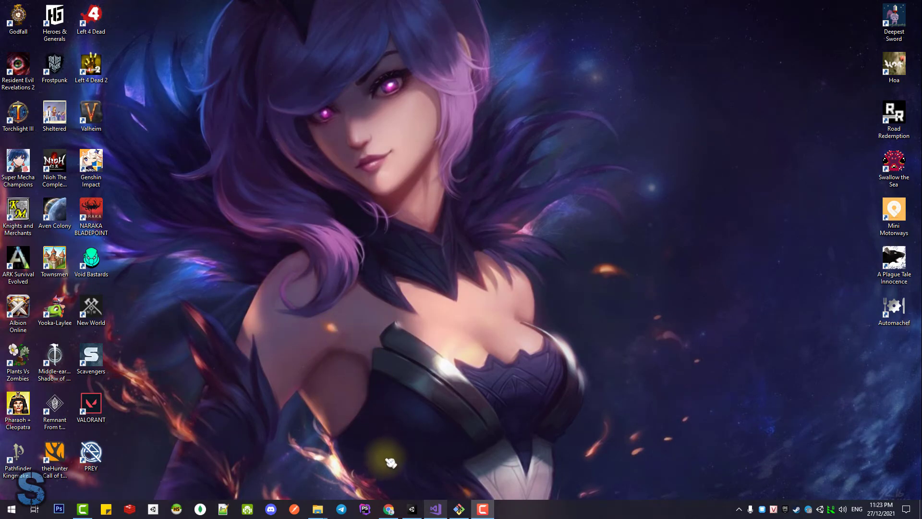
Bring the Bitbucket page showing ForestHutTask.cs to the front in Chrome
left_click(390, 510)
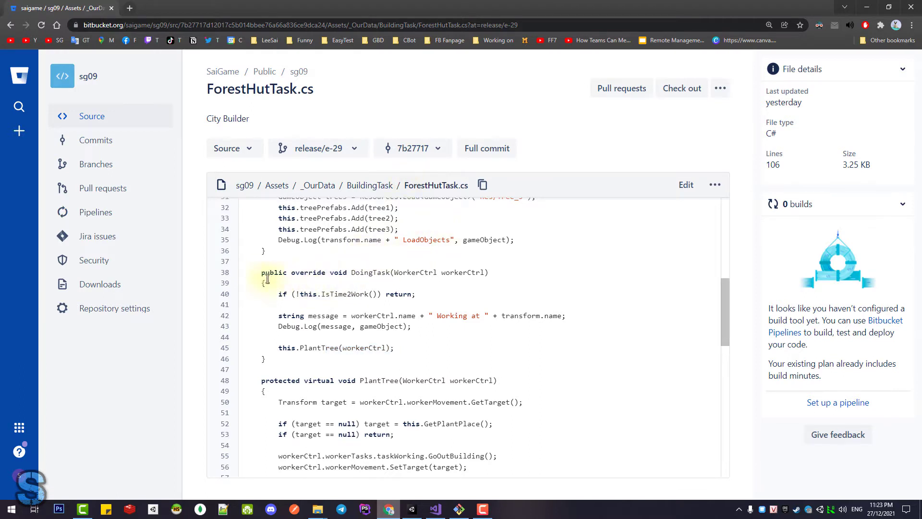
Highlight the committed DoingTask method and its PlantTree call in Bitbucket, then switch to Visual Studio
left_click_drag(260, 275, 333, 350)
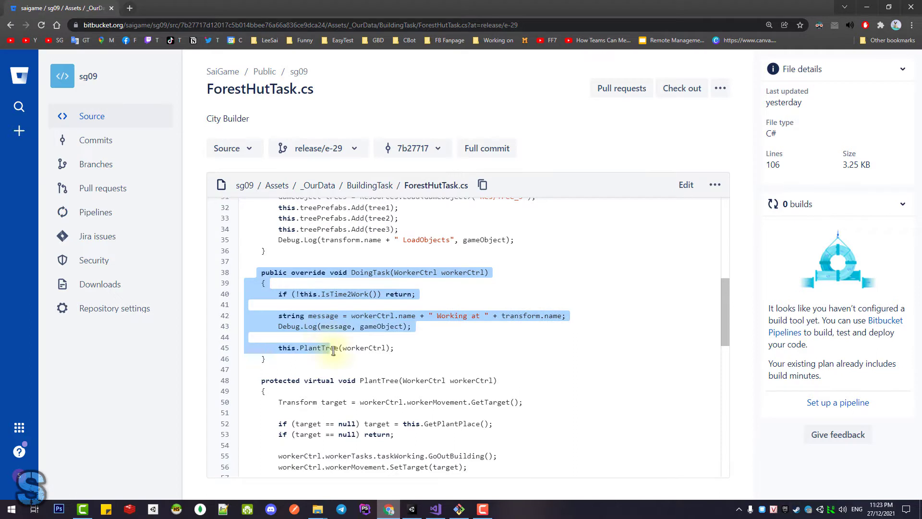
left_click(422, 350)
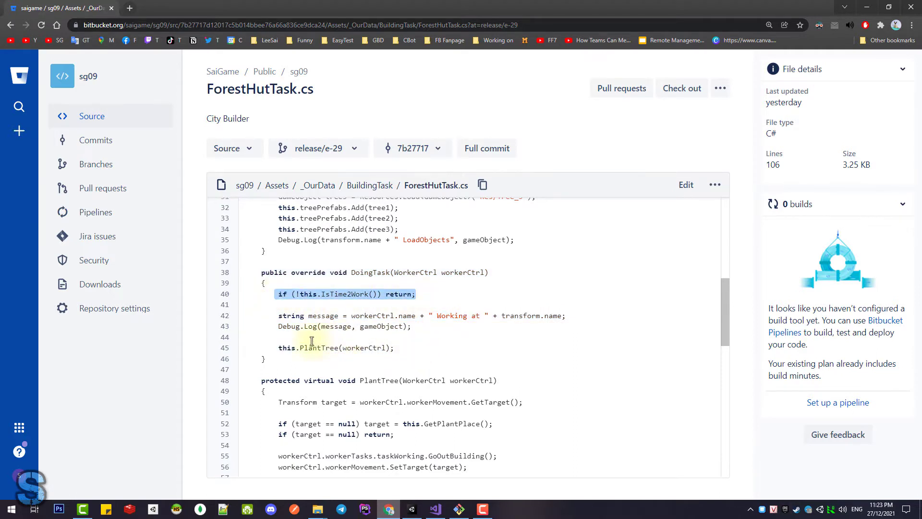
left_click_drag(278, 348, 415, 348)
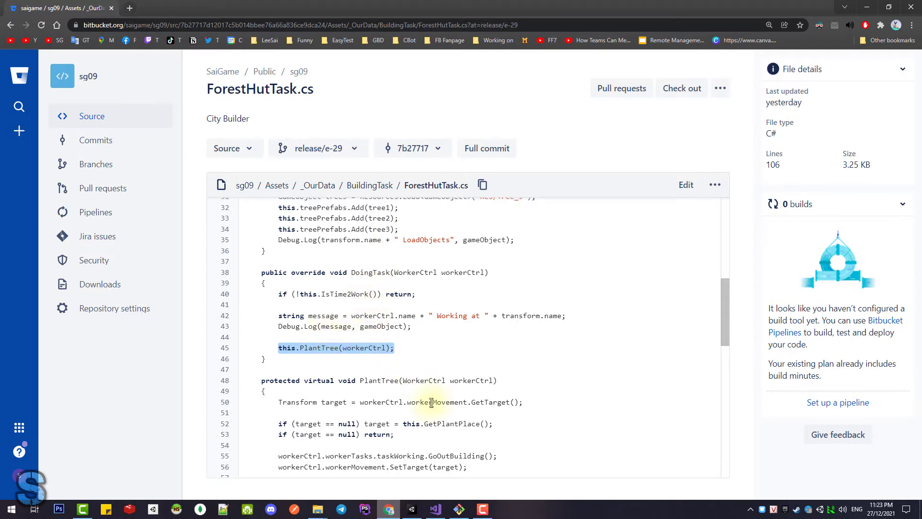
left_click(437, 510)
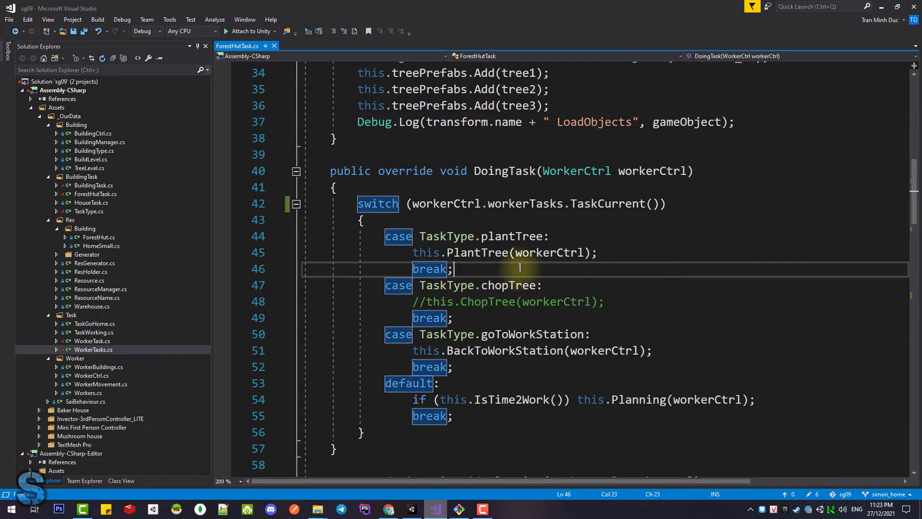
left_click(443, 217)
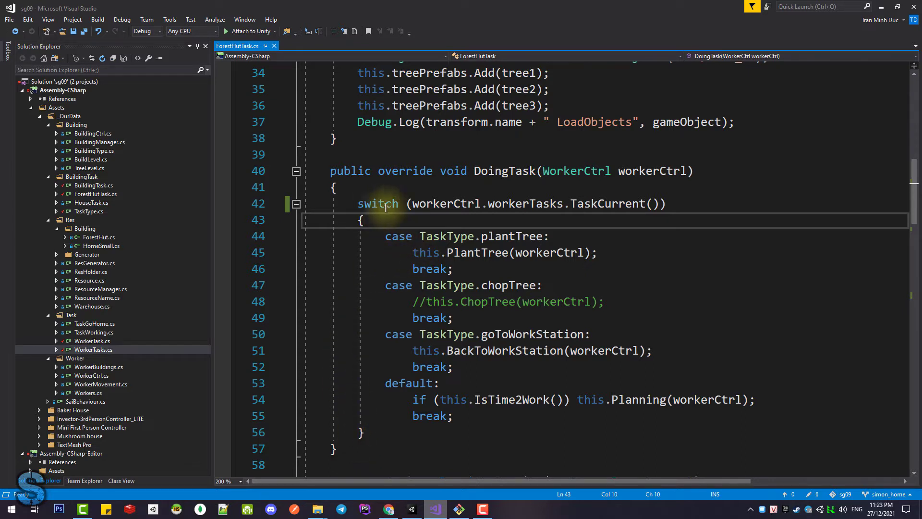
left_click_drag(412, 203, 662, 204)
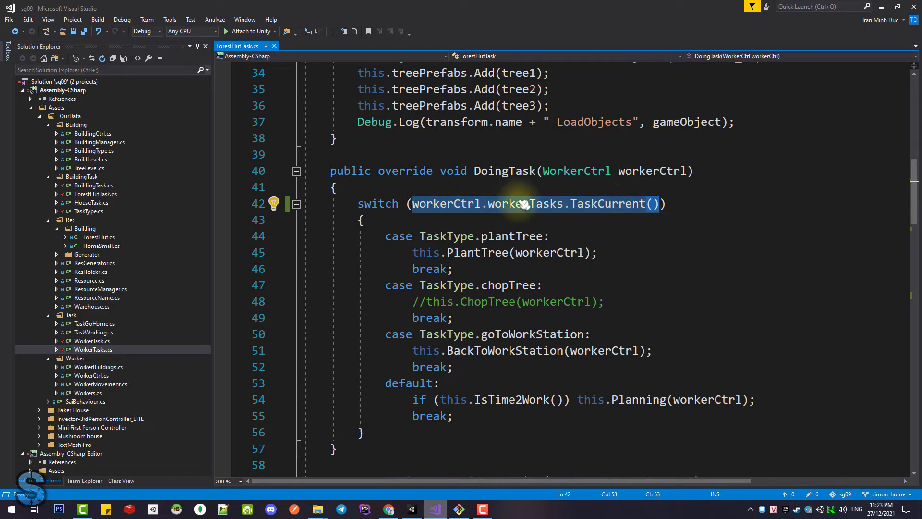
left_click_drag(386, 236, 551, 235)
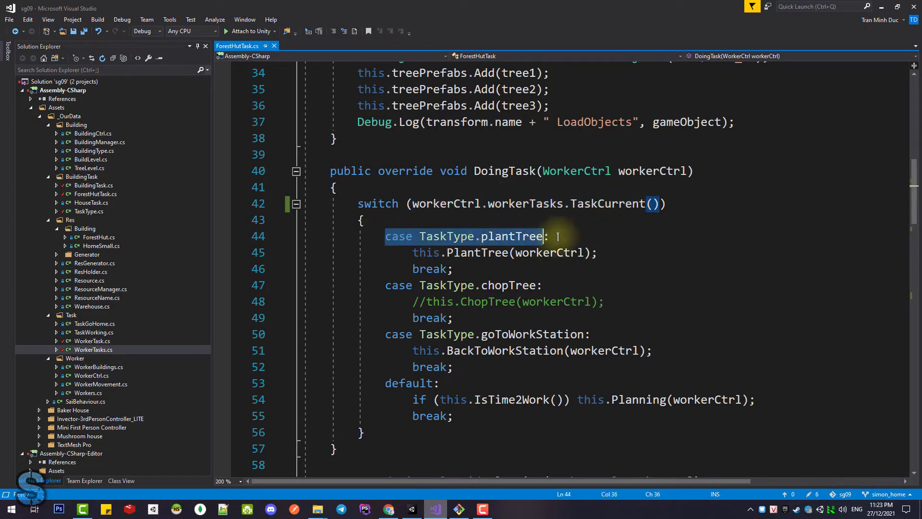
left_click_drag(413, 253, 592, 252)
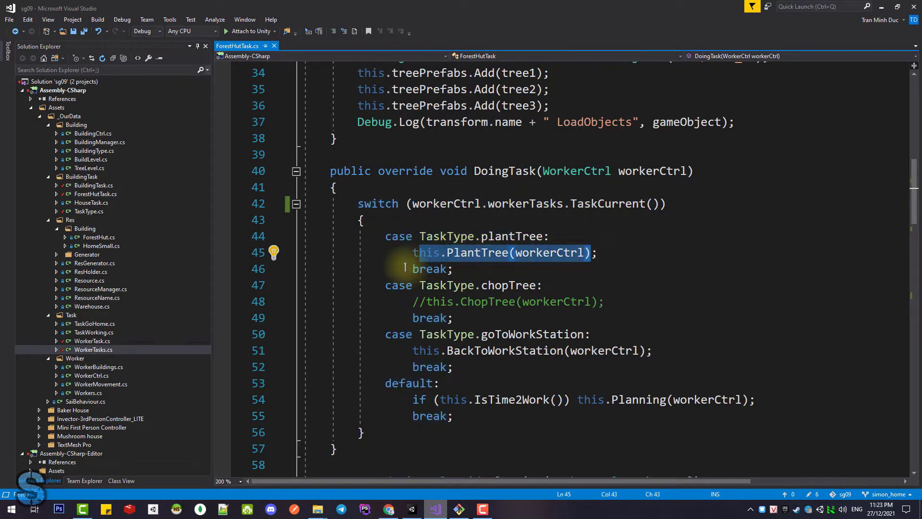
left_click_drag(407, 268, 454, 268)
left_click(474, 285)
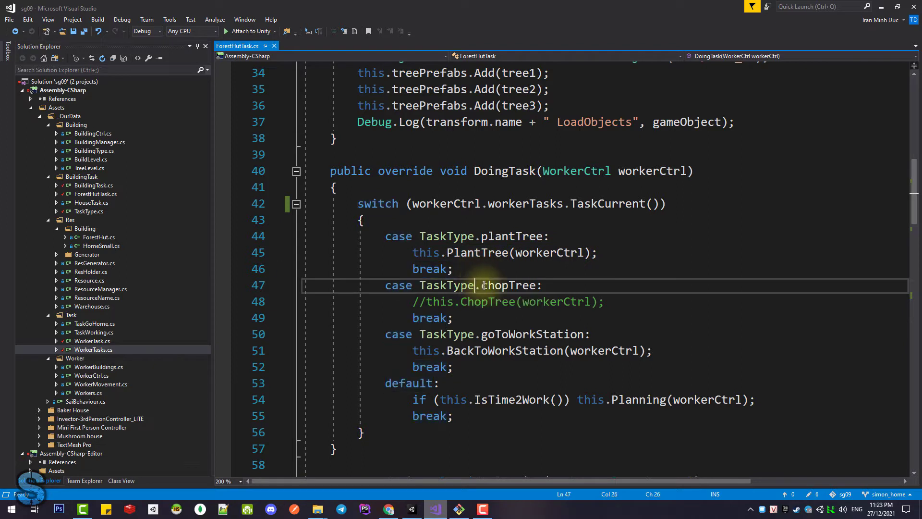
left_click_drag(419, 286, 480, 285)
left_click_drag(432, 302, 448, 318)
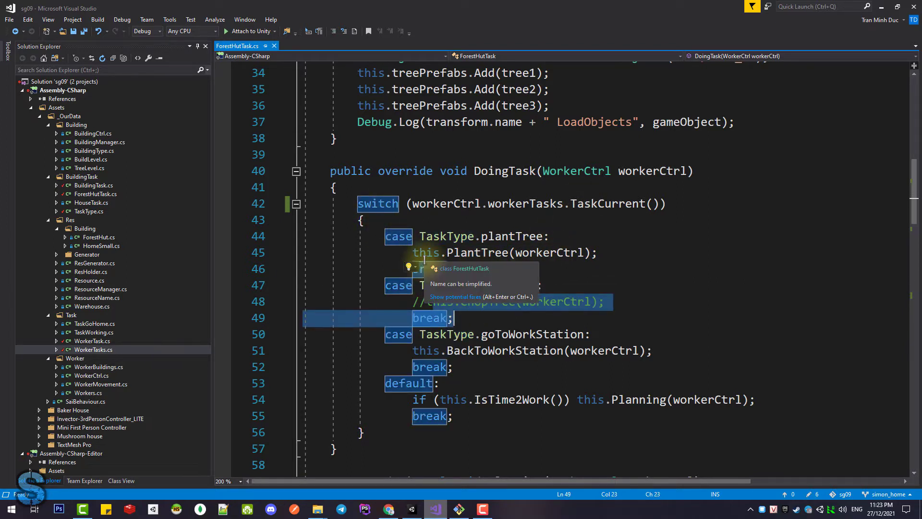
left_click(615, 287)
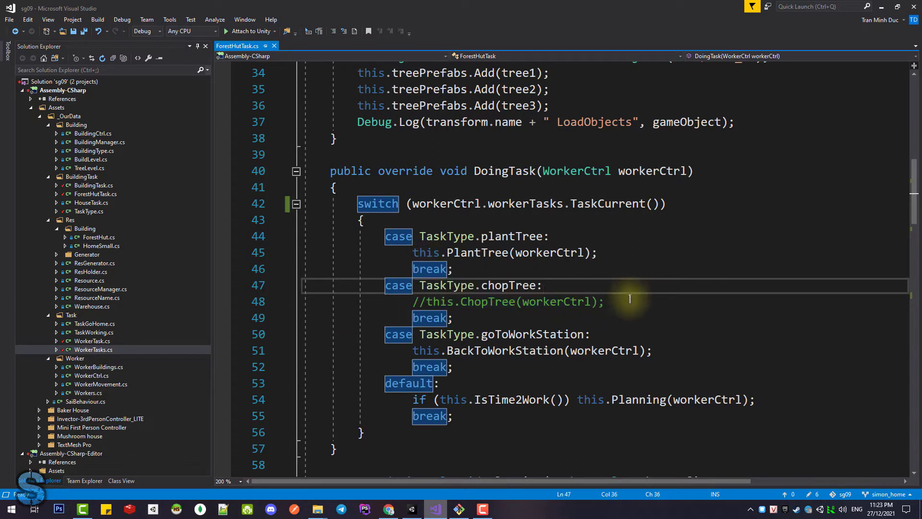
left_click(501, 417)
left_click(492, 433)
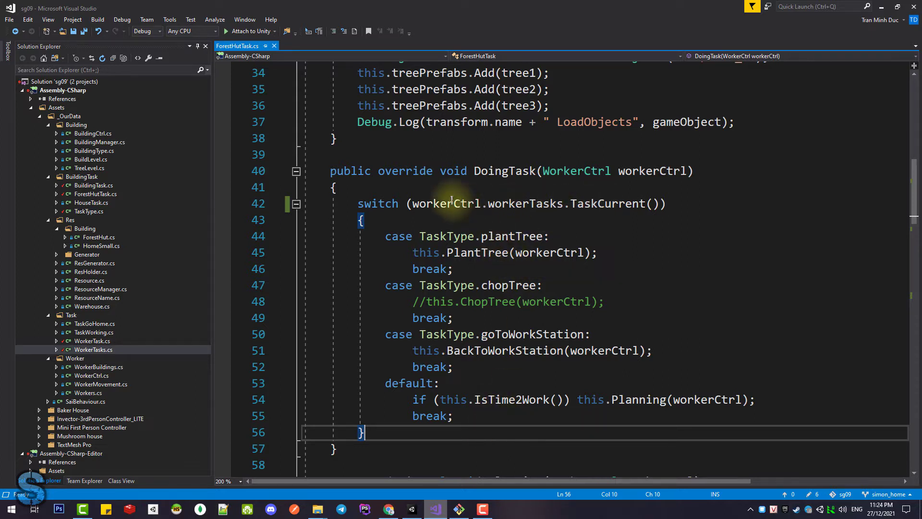
left_click(608, 205)
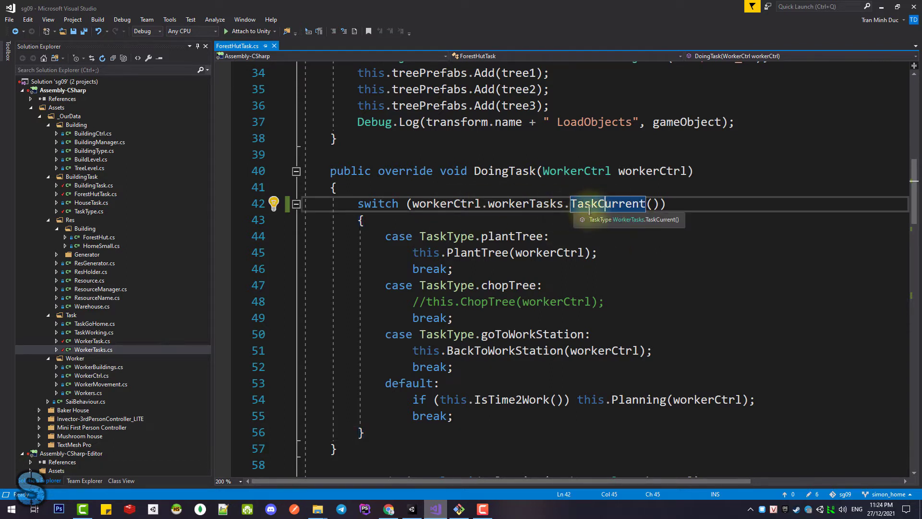
left_click(433, 205)
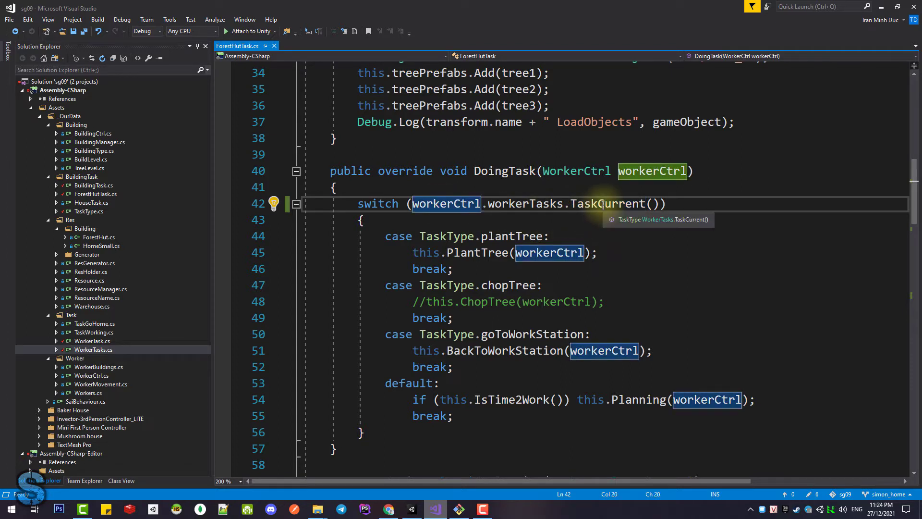
left_click(604, 204)
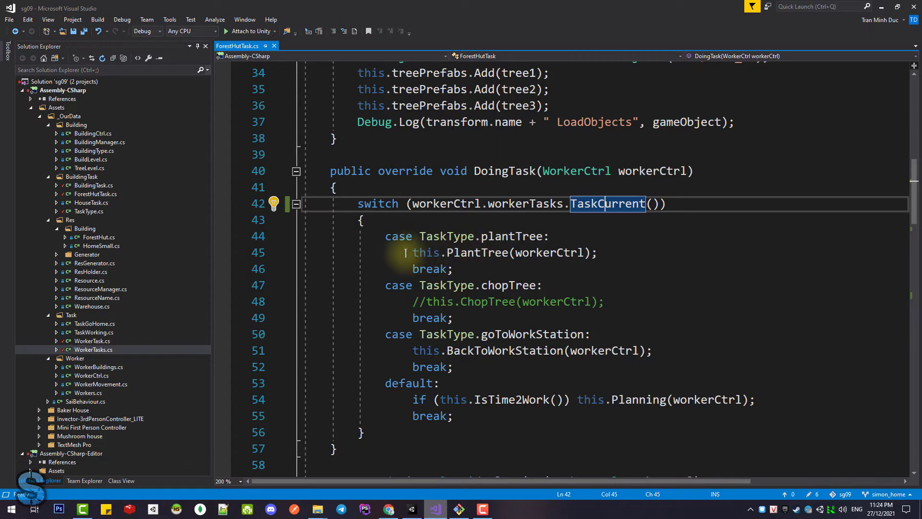
left_click_drag(406, 253, 598, 253)
left_click_drag(419, 285, 530, 285)
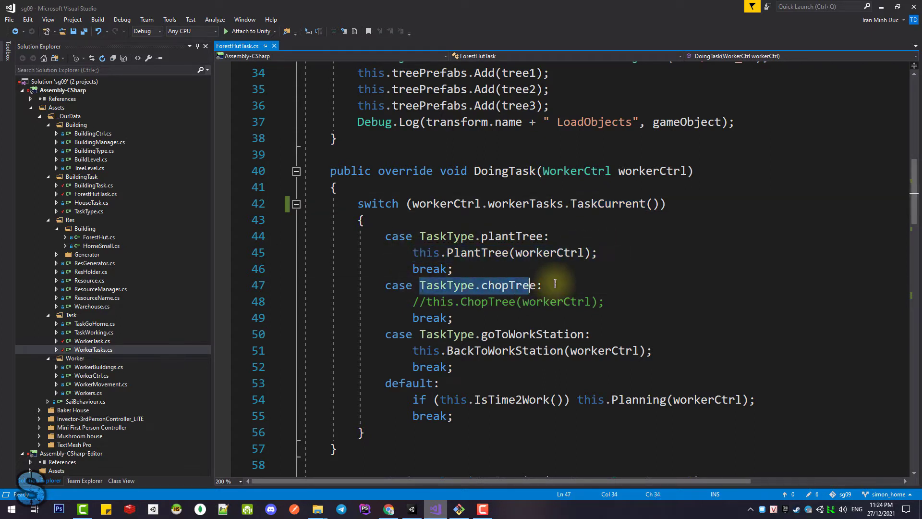
left_click_drag(426, 302, 549, 301)
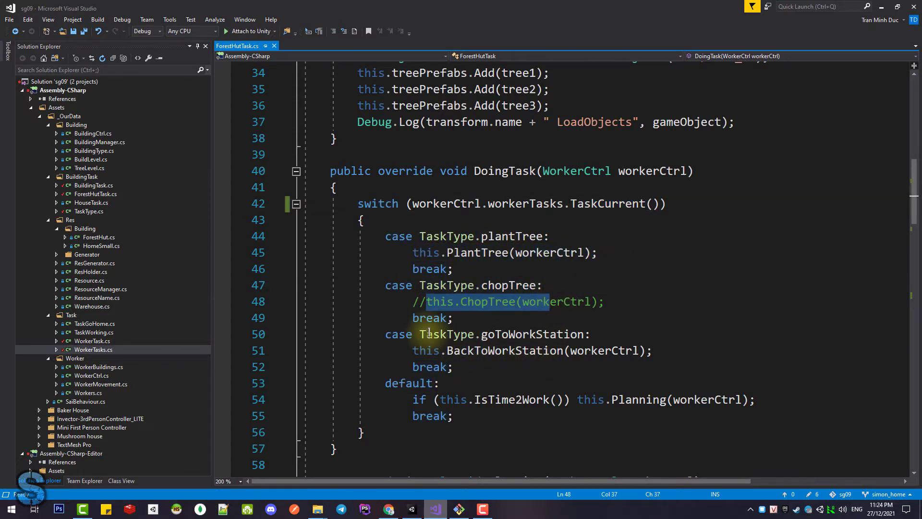
left_click_drag(426, 334, 584, 334)
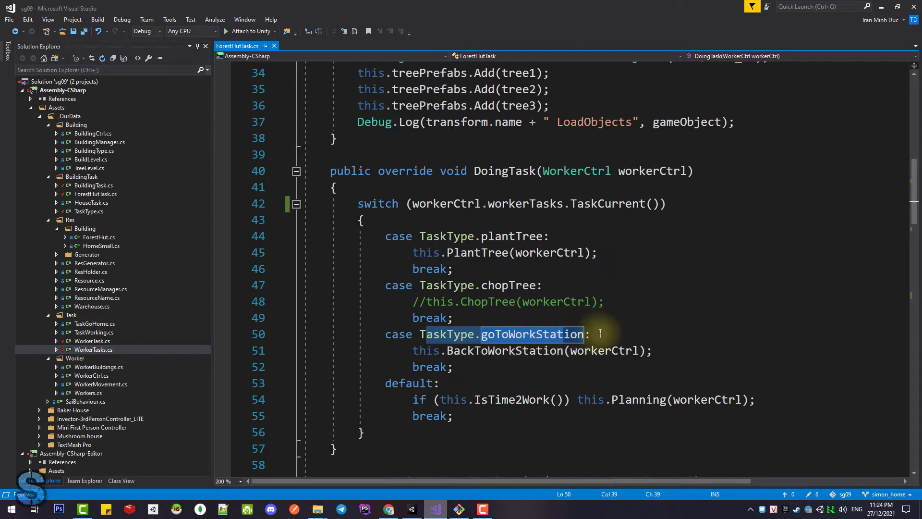
left_click_drag(447, 350, 563, 350)
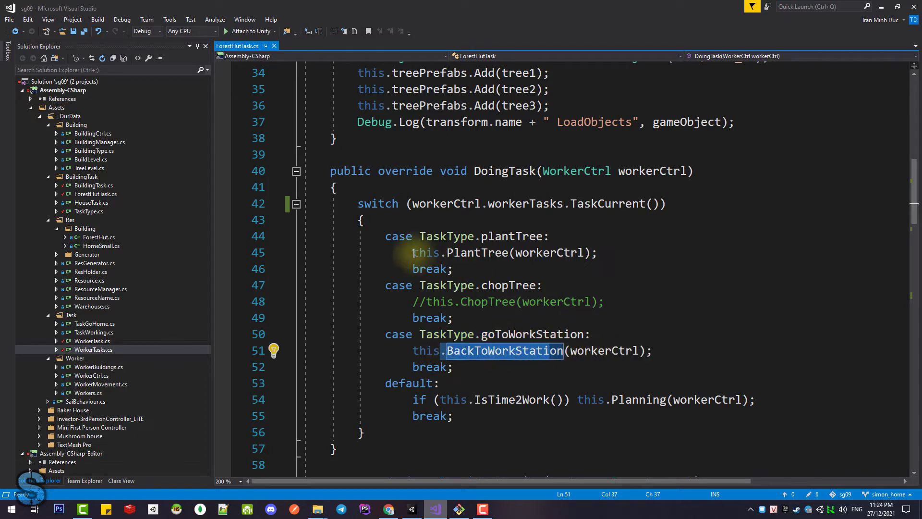
left_click_drag(398, 236, 504, 351)
left_click(601, 369)
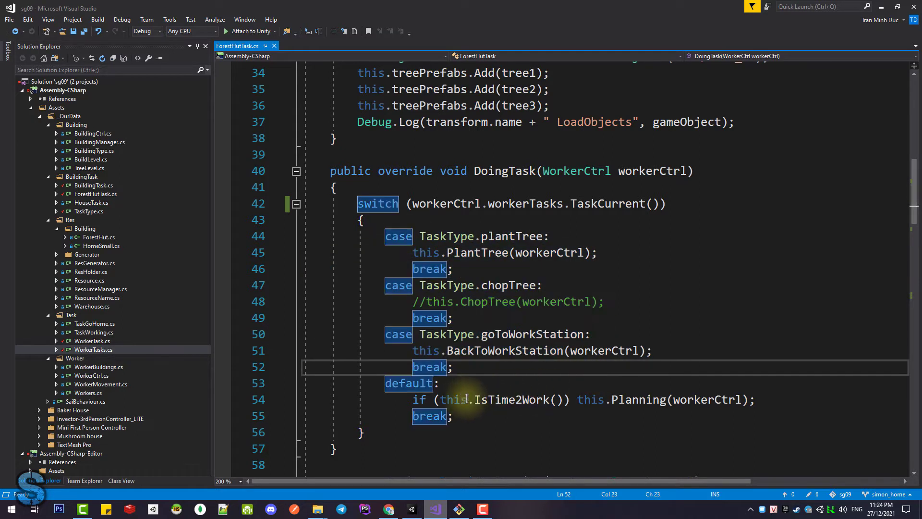
left_click(626, 399)
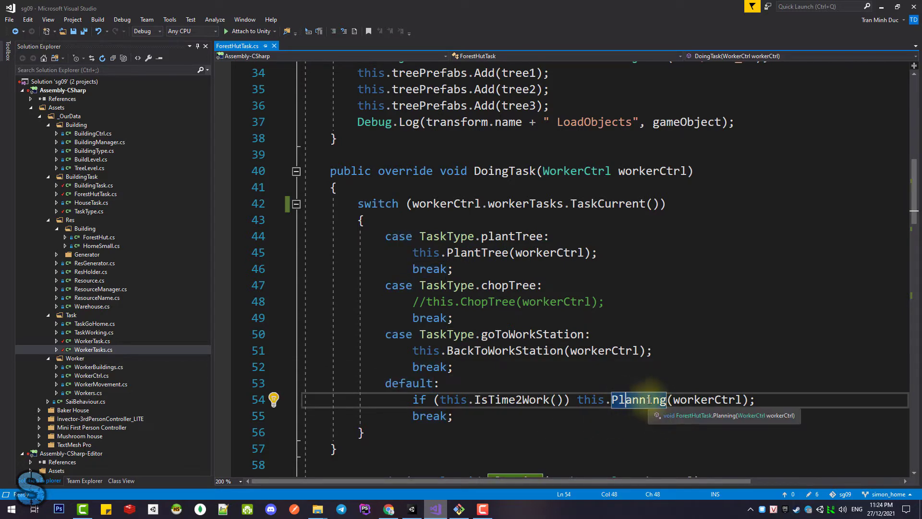
Review the task switch cases on lines 44–52, including the plantTree usage
scroll(639, 392, "down", 1)
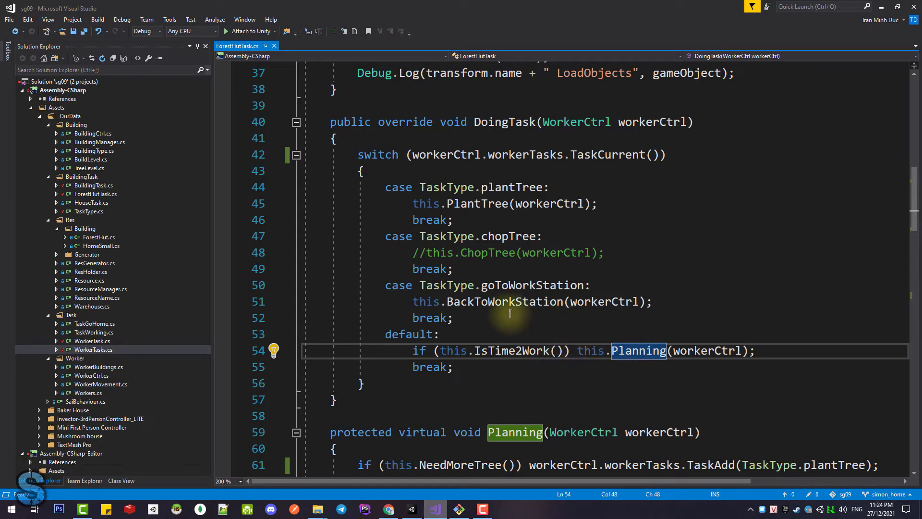
left_click_drag(521, 320, 379, 187)
left_click(534, 186)
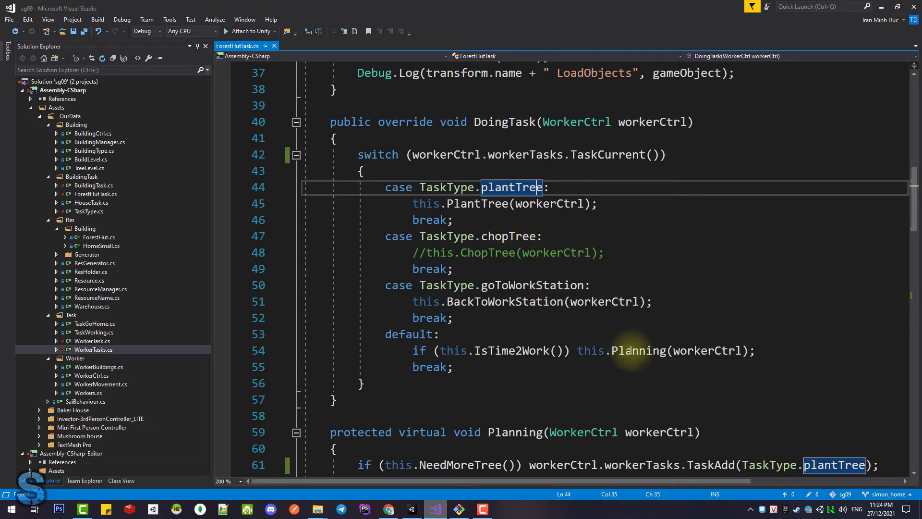
left_click_drag(456, 318, 319, 201)
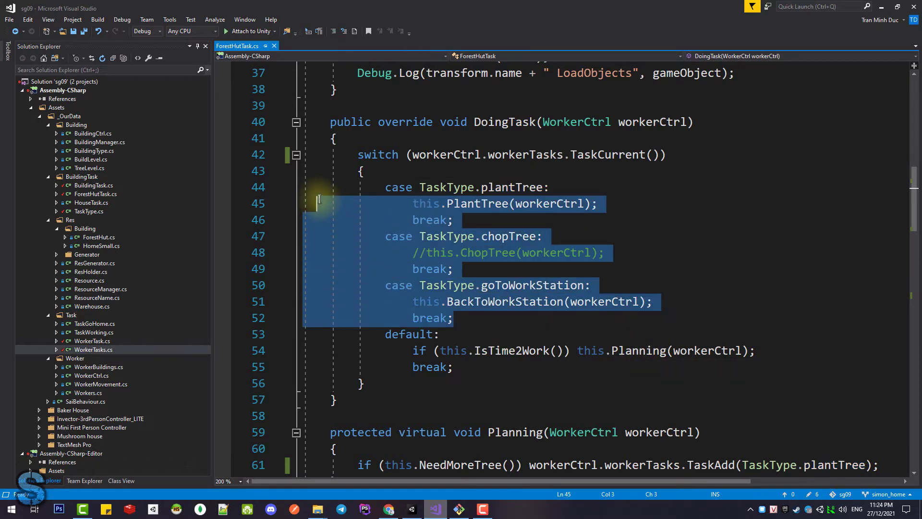
left_click(572, 270)
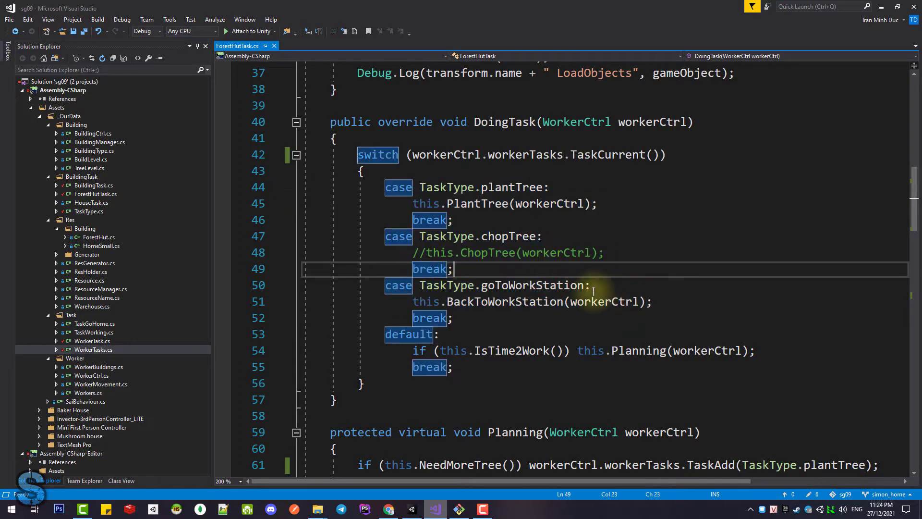
Look at the Planning call, then jump from TaskCurrent to its definition in WorkerTasks.cs
left_click(639, 350)
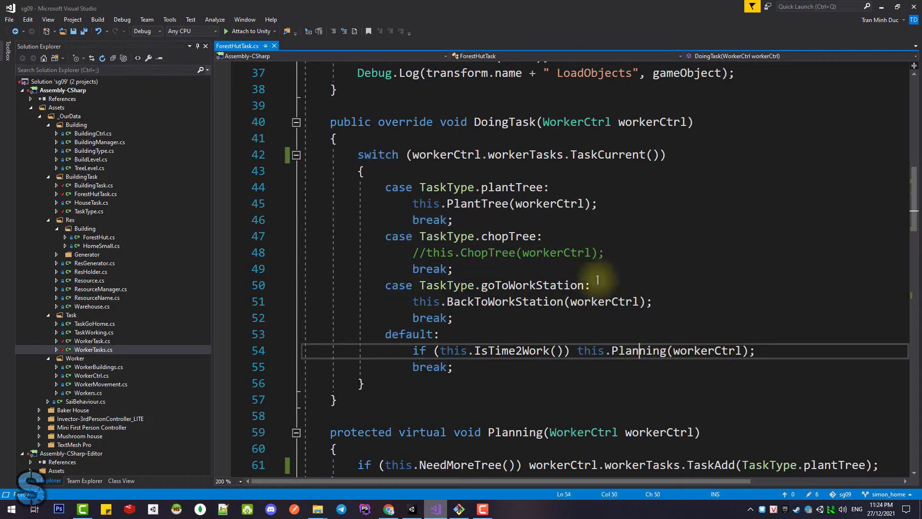
scroll(591, 342, "down", 3)
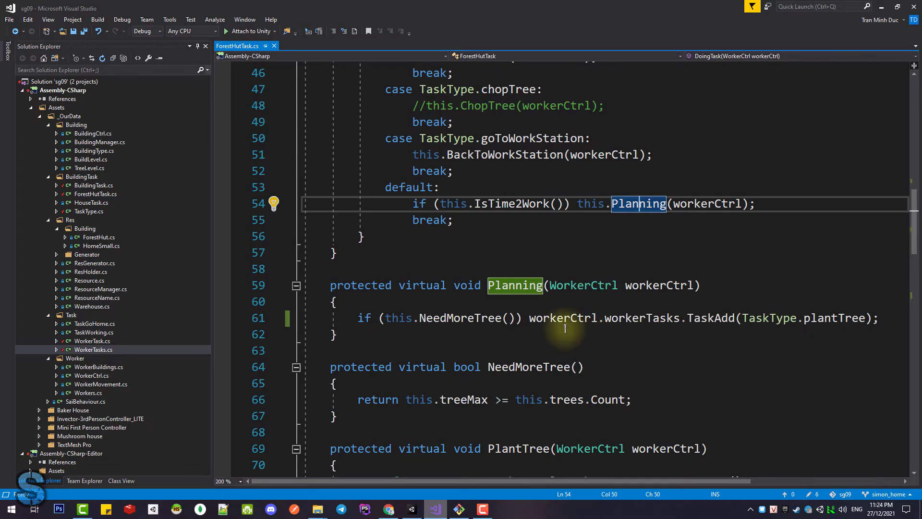
scroll(583, 315, "up", 3)
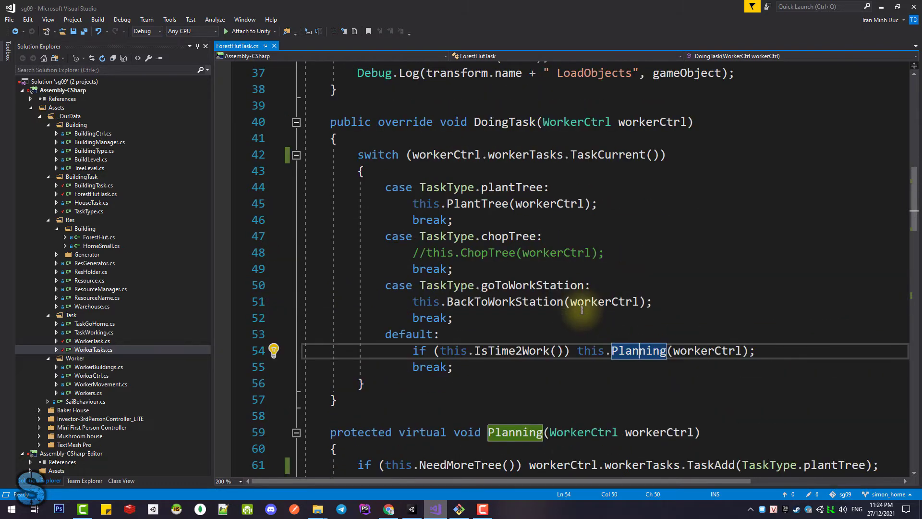
left_click(605, 154)
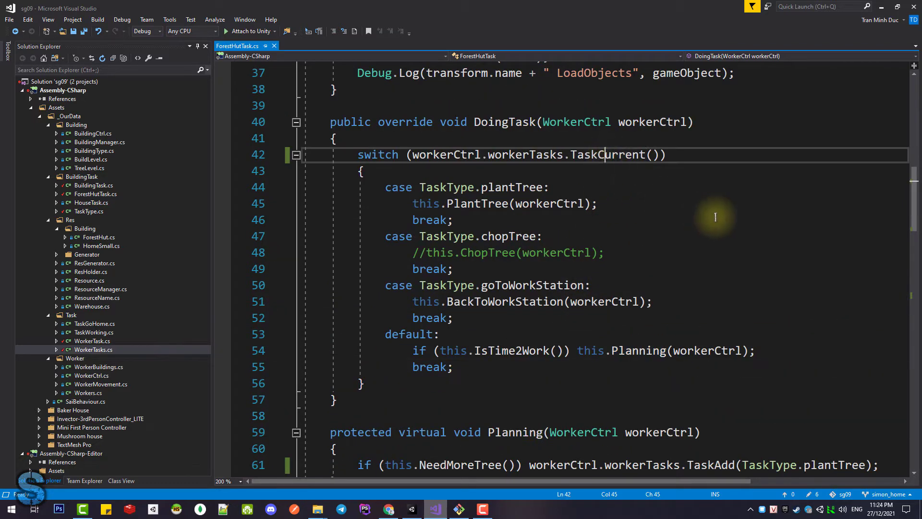
left_click(608, 157, "ctrl")
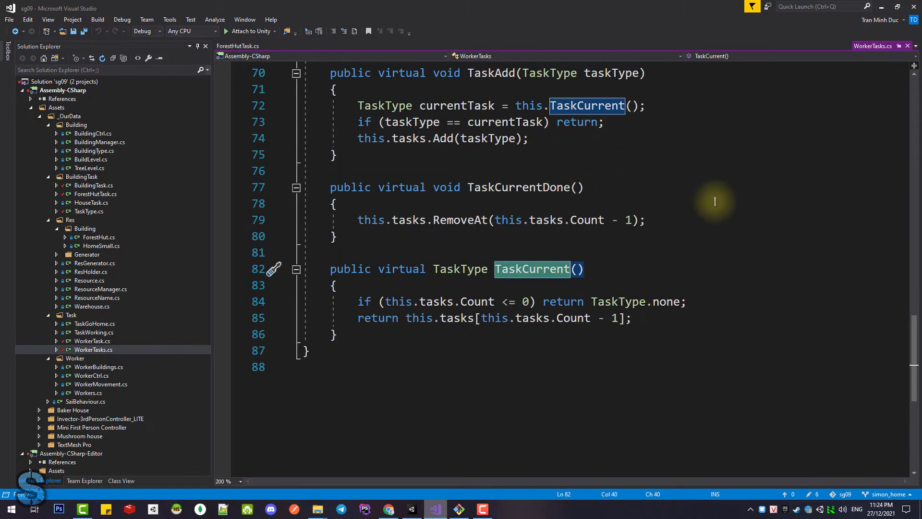
Pin WorkerTasks.cs as a permanent tab and bring the Unity editor forward
scroll(720, 201, "up", 1)
scroll(722, 202, "up", 3)
scroll(722, 202, "down", 2)
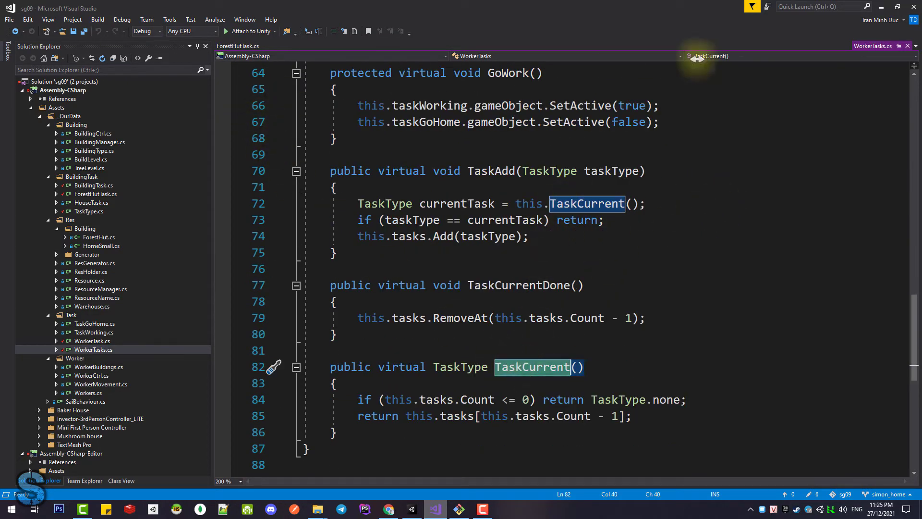
left_click(899, 46)
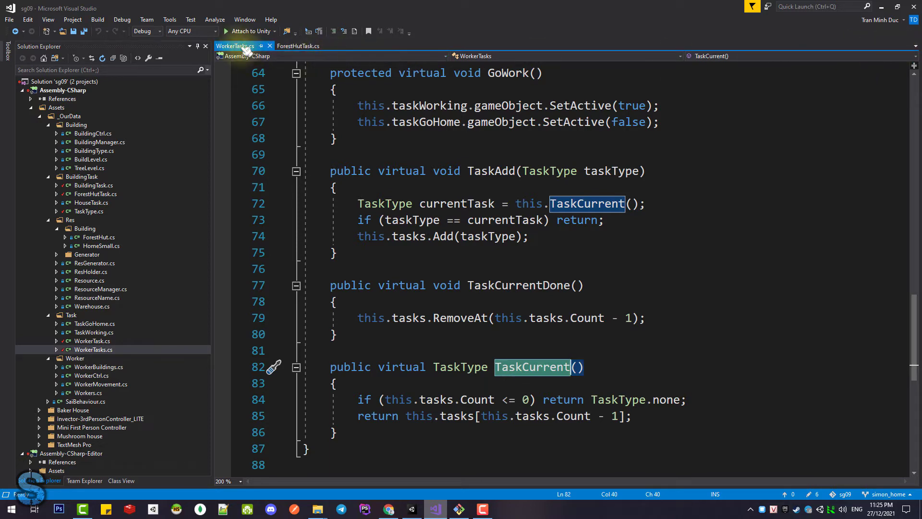
left_click(414, 510)
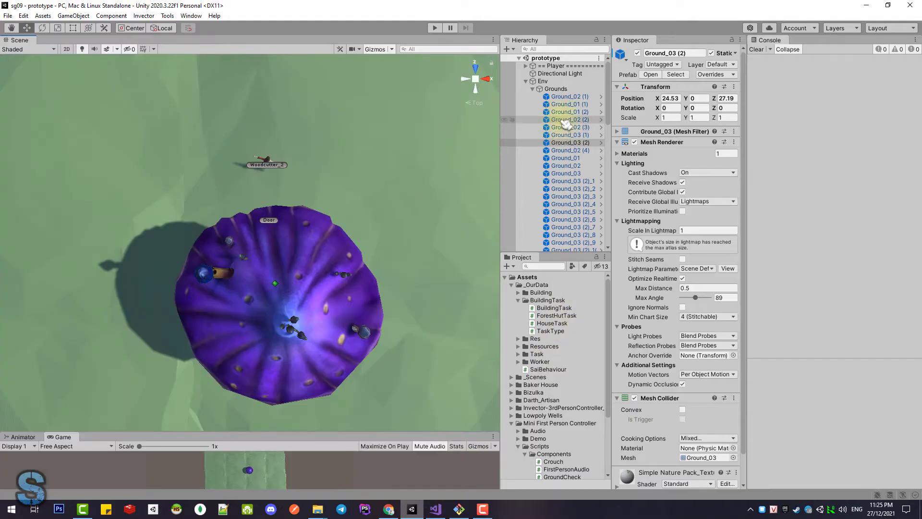
Collapse the Env hierarchy, inspect the Woodcutter and its TaskWorking child, then return to Visual Studio
key("Left")
key("Left")
key("Left")
key("Left")
key("Left")
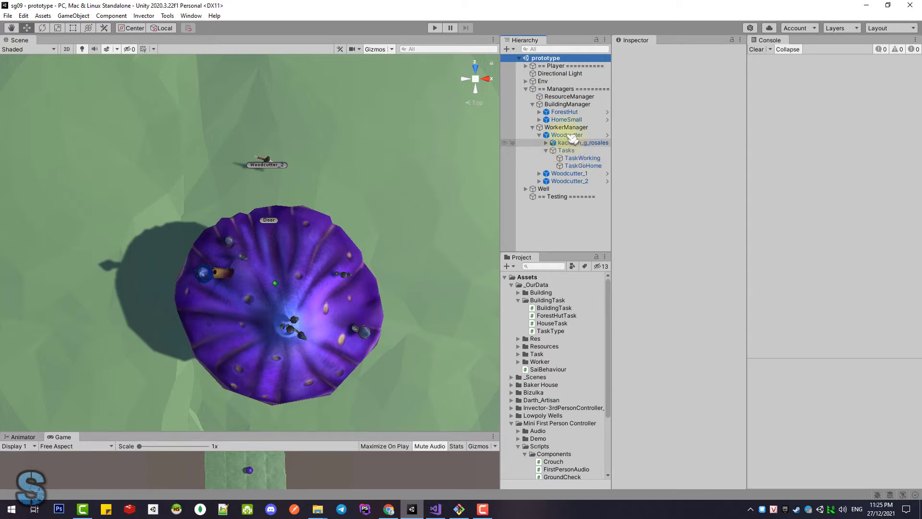
left_click(571, 136)
key("Left")
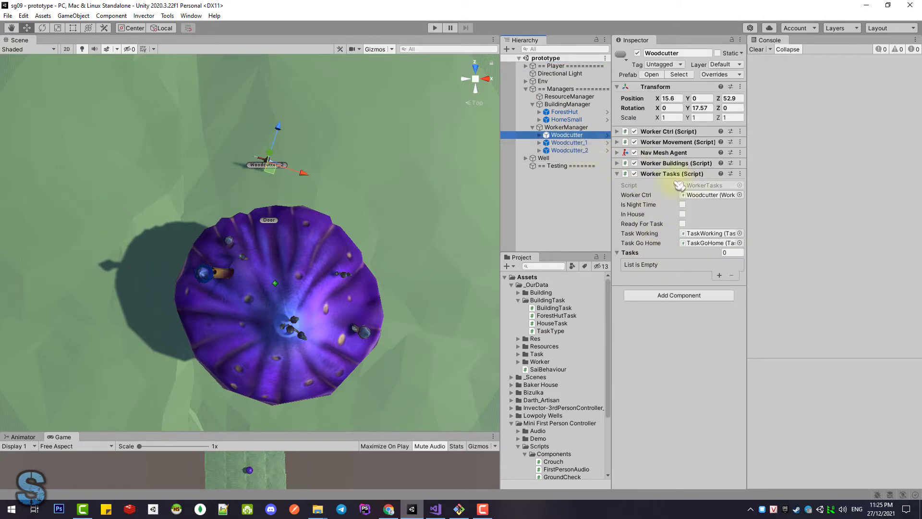
key("Right")
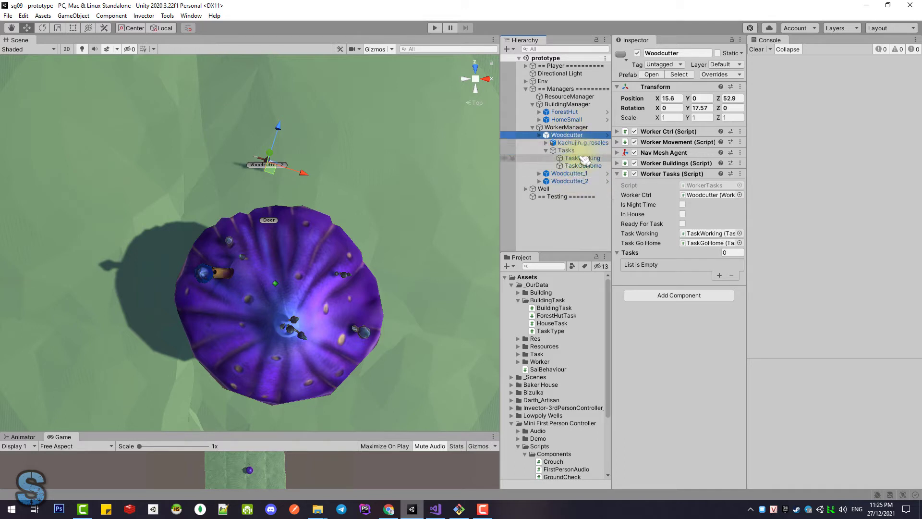
left_click(583, 158)
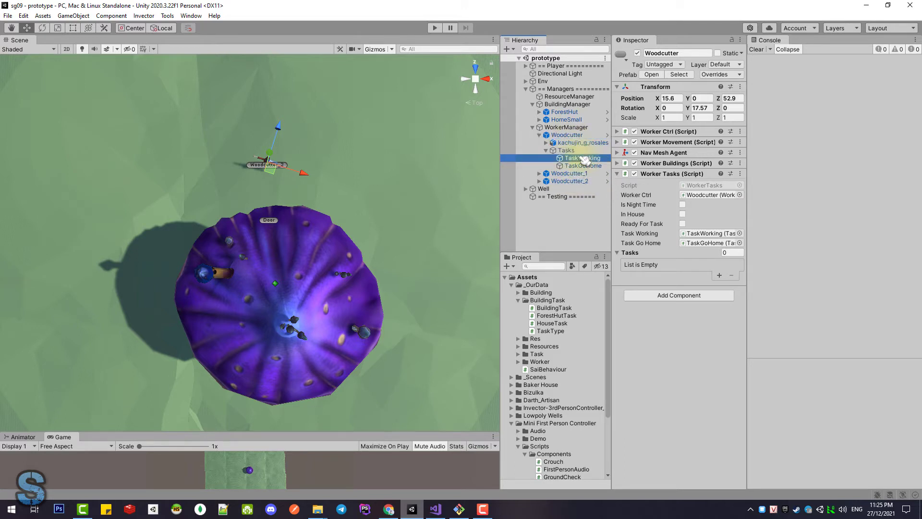
left_click(567, 135)
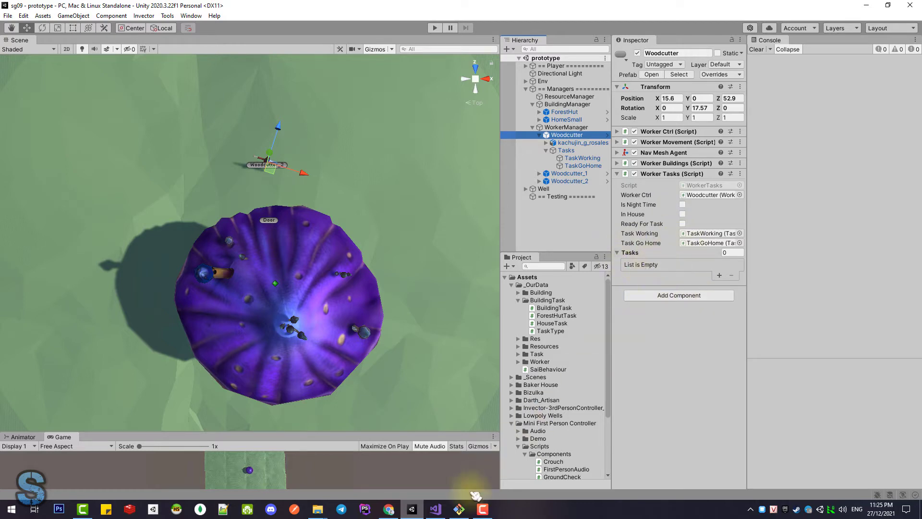
left_click(436, 510)
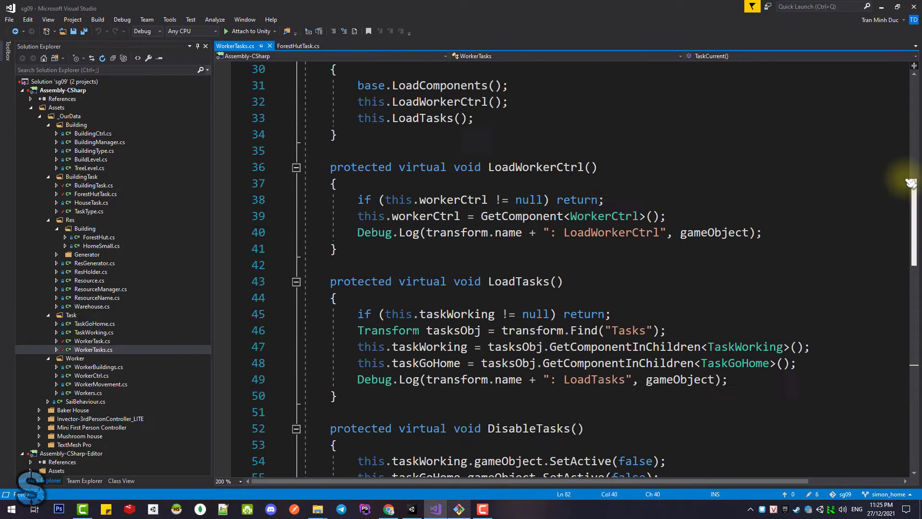
Review the WorkerTasks class declaration and its serialized tasks field on line 12, then return to Unity
left_click_drag(916, 314, 913, 84)
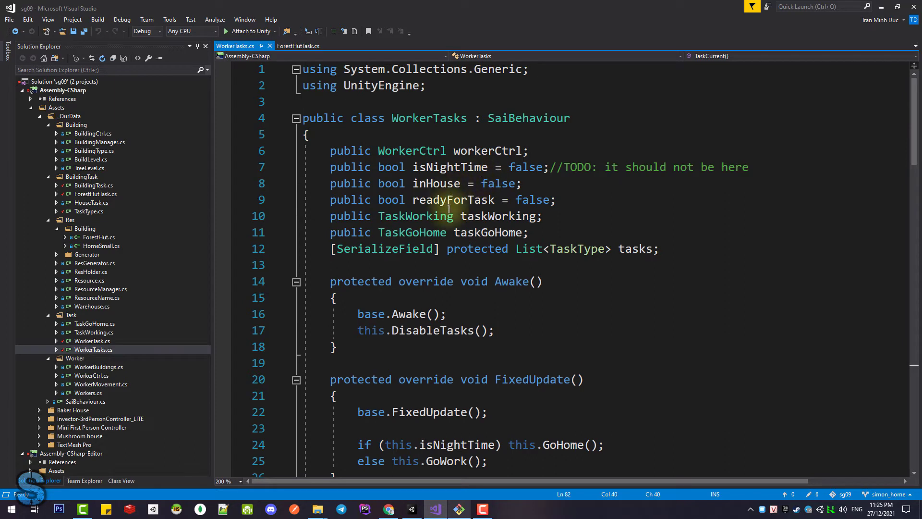
left_click(441, 119)
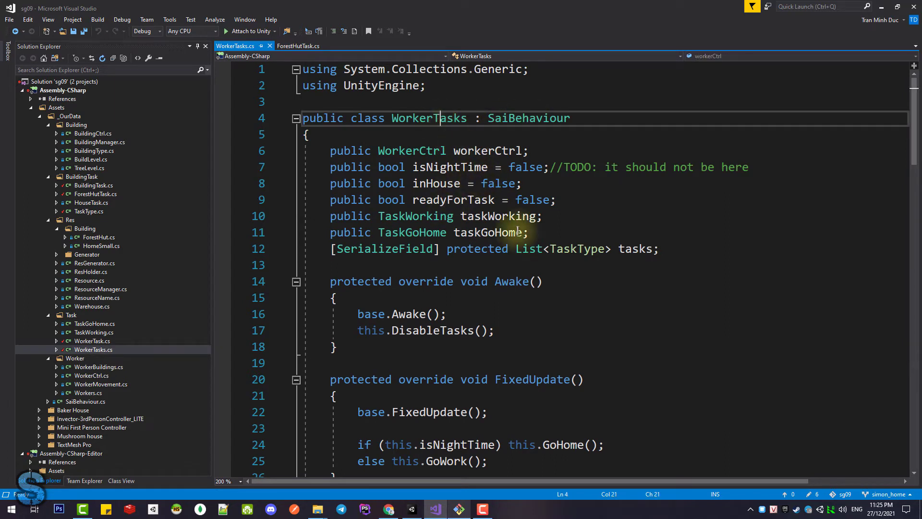
left_click(639, 248)
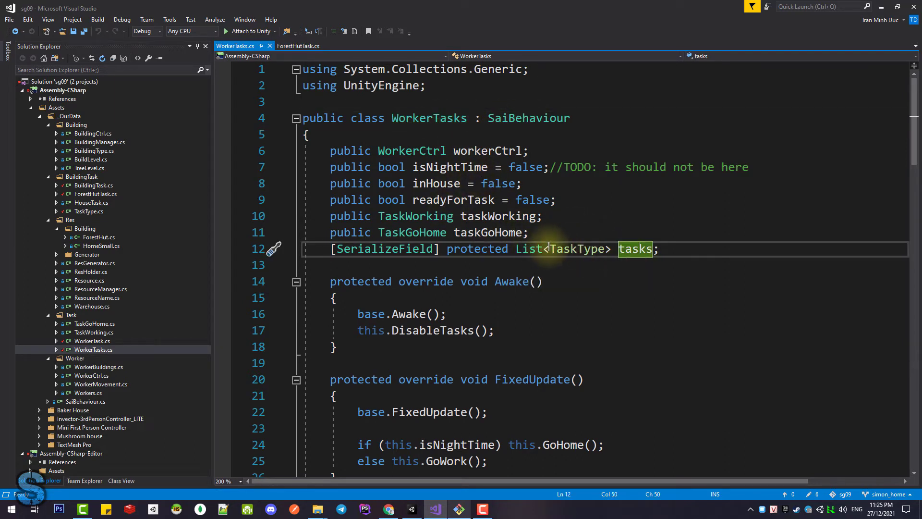
left_click(421, 512)
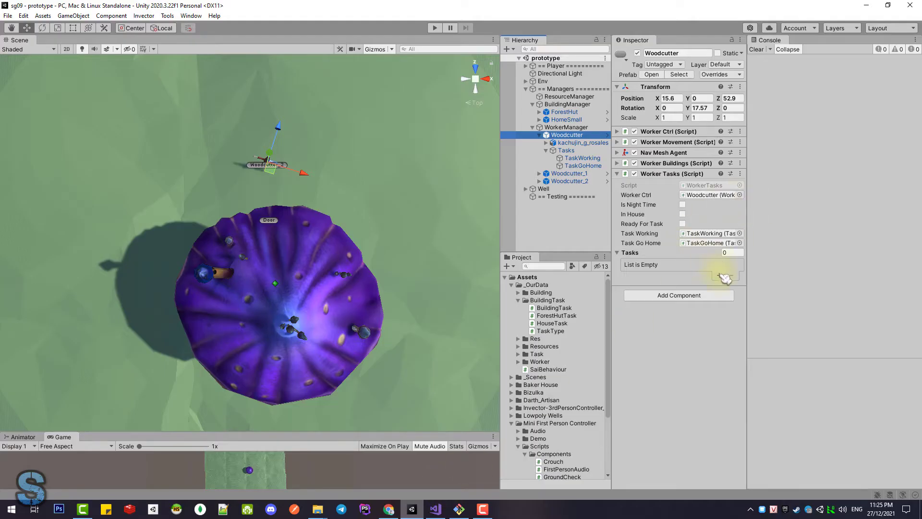
Add Tasks Element 0 as Go To Home and Element 1 as Go To Work Station
left_click(721, 276)
left_click(689, 267)
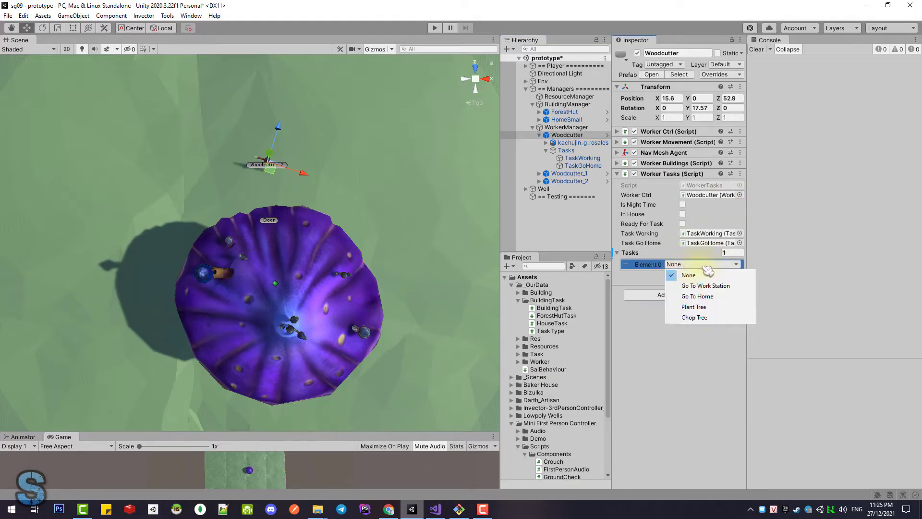
left_click(718, 296)
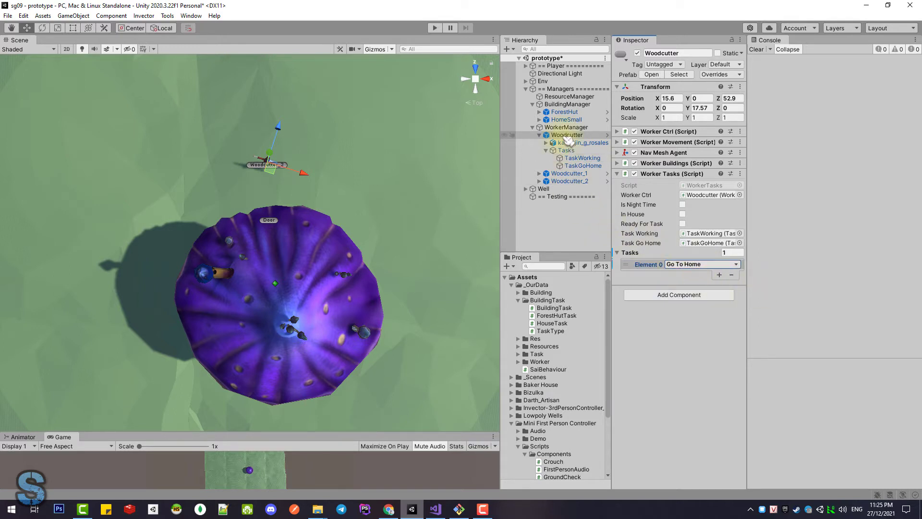
left_click(720, 275)
left_click(720, 275)
left_click(716, 294)
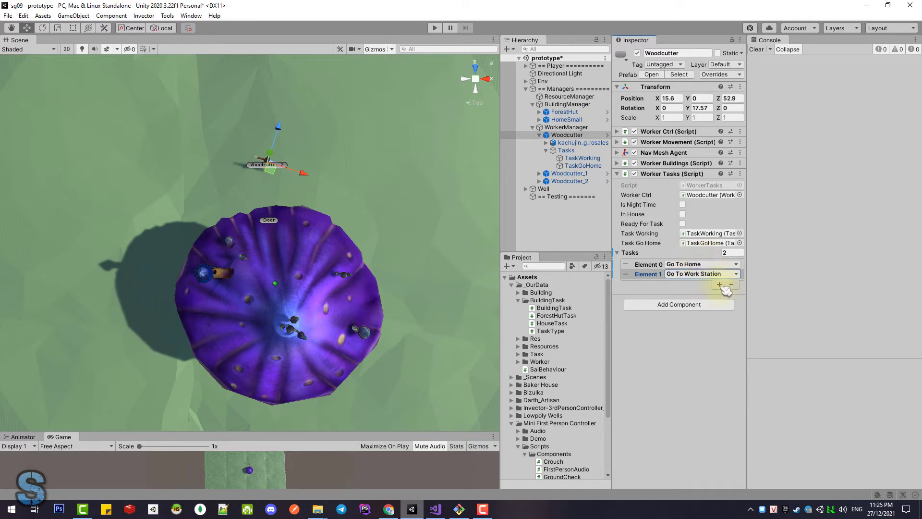
Add Element 2 as Plant Tree and Element 3 as Chop Tree, then set the list size to 0
left_click(719, 284)
left_click(707, 284)
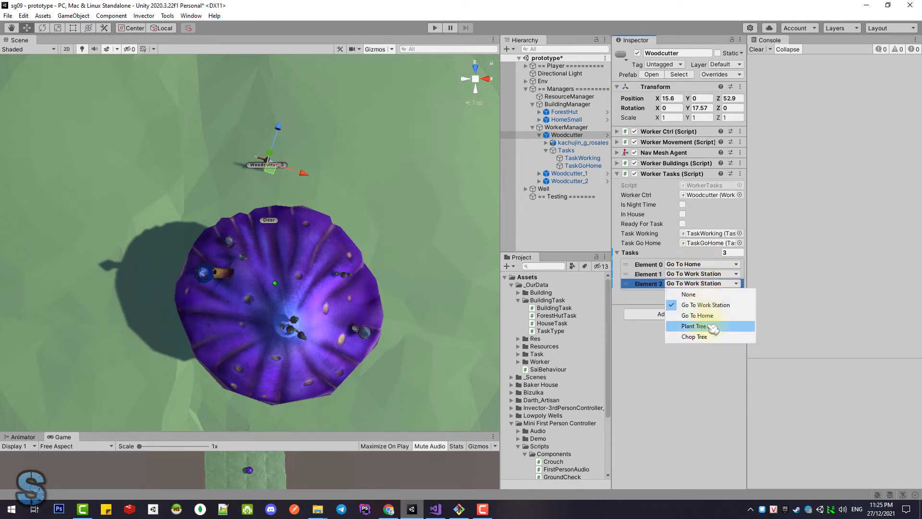
left_click(694, 325)
left_click(720, 294)
left_click(701, 293)
left_click(694, 346)
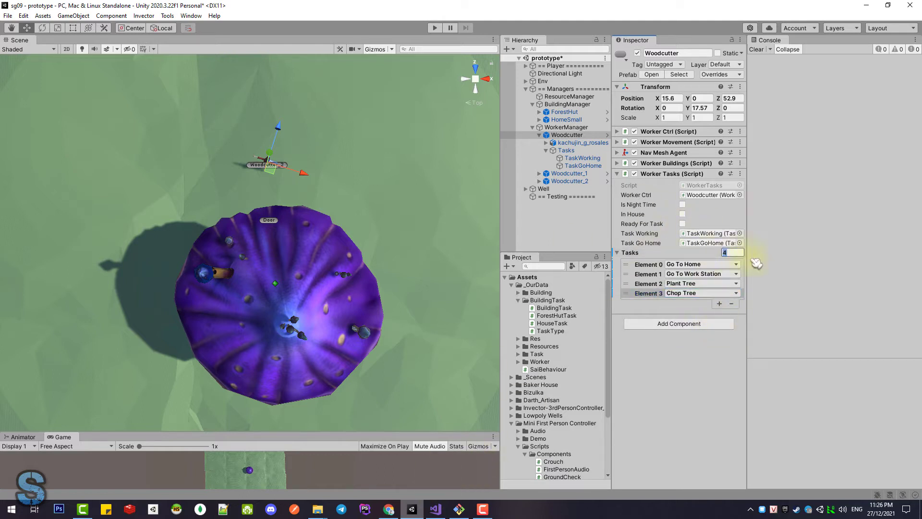
type("0")
key("Return")
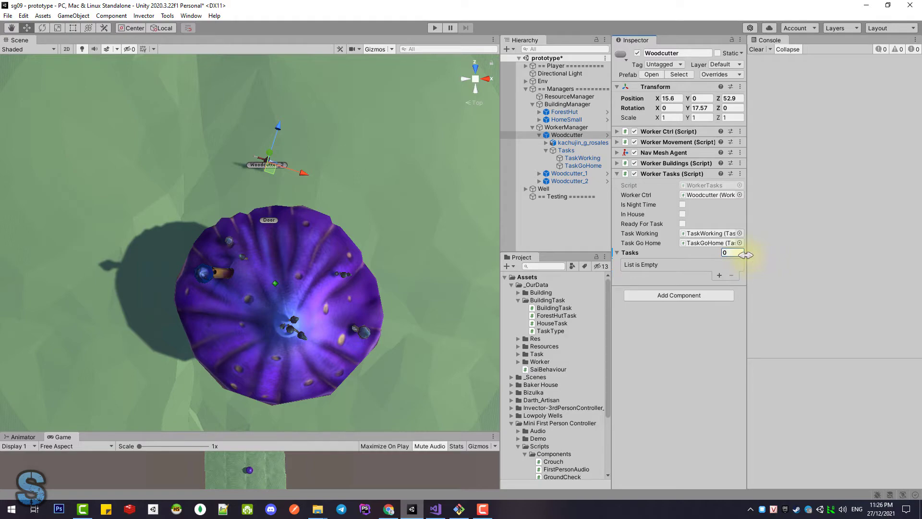
In Visual Studio, mark the tasks list declaration on line 12
left_click(436, 509)
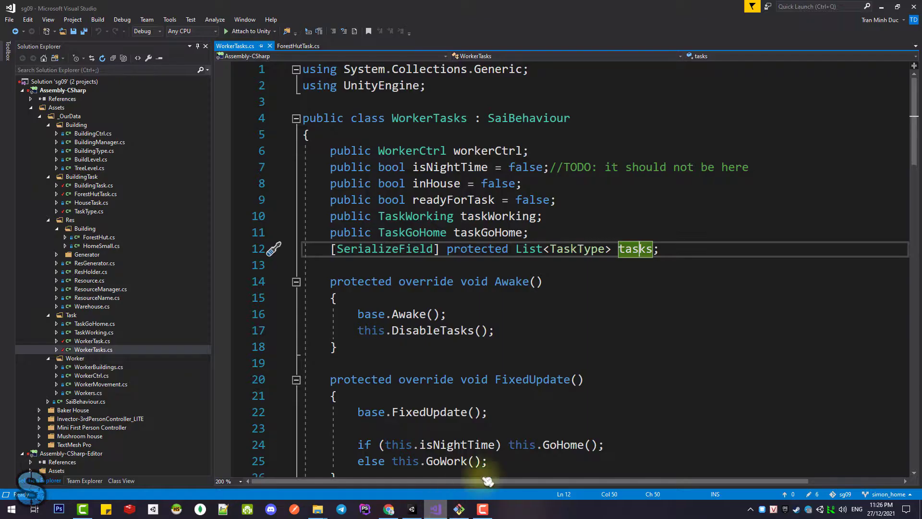
left_click_drag(475, 248, 646, 249)
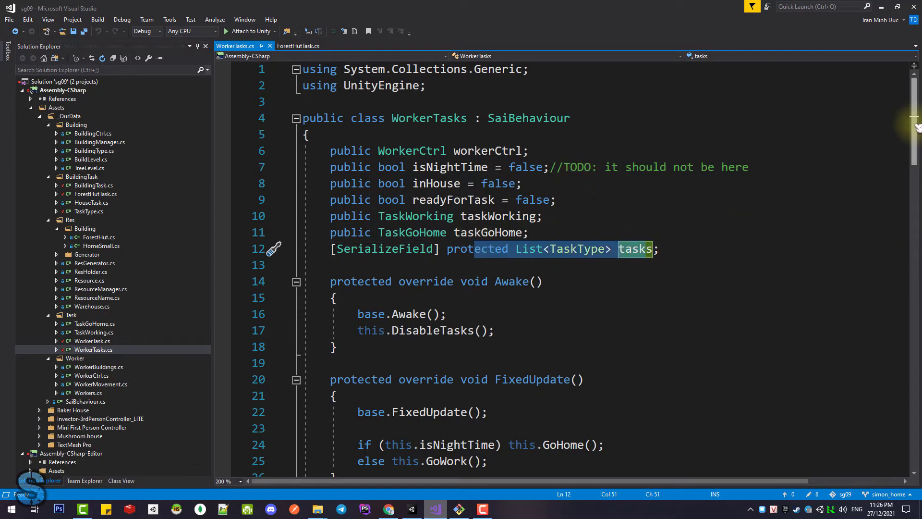
scroll(917, 128, "down", 1)
left_click(639, 233)
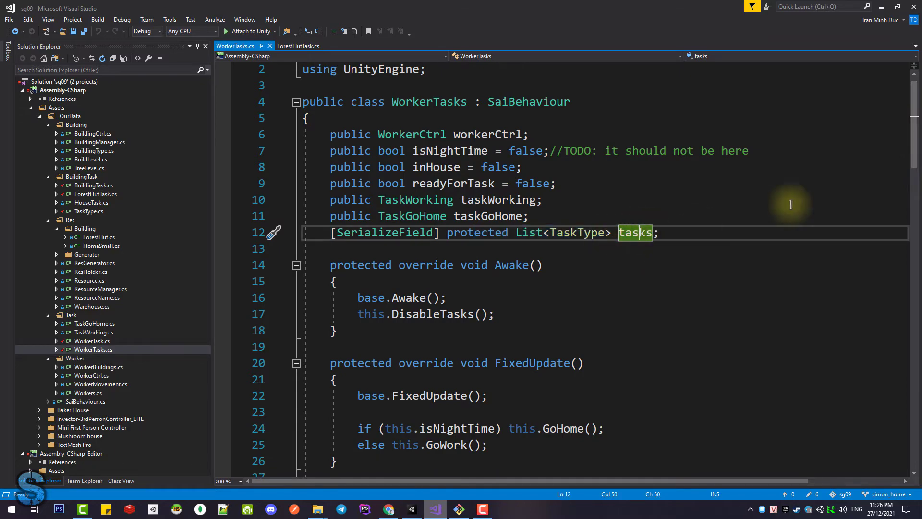
Mark TaskAdd's duplicate-task check on line 73, then return to Unity
left_click_drag(914, 121, 911, 330)
left_click(498, 121)
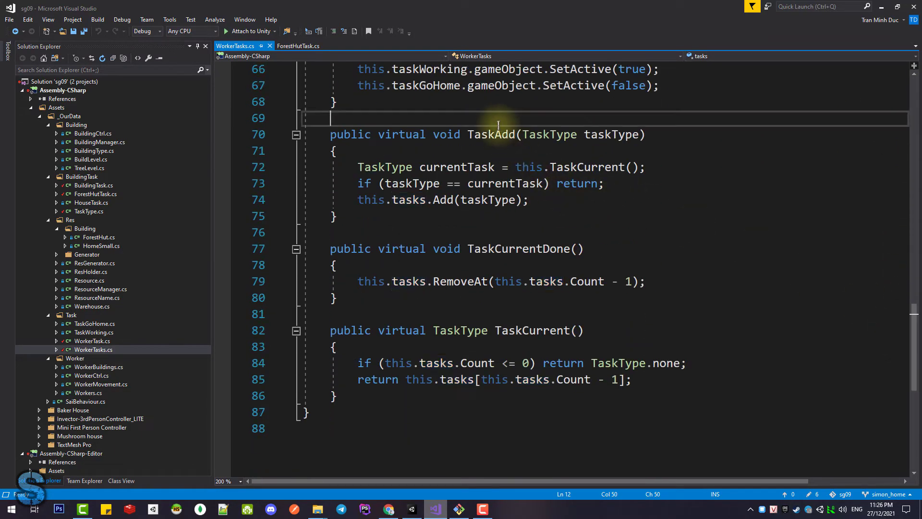
left_click_drag(605, 184, 361, 184)
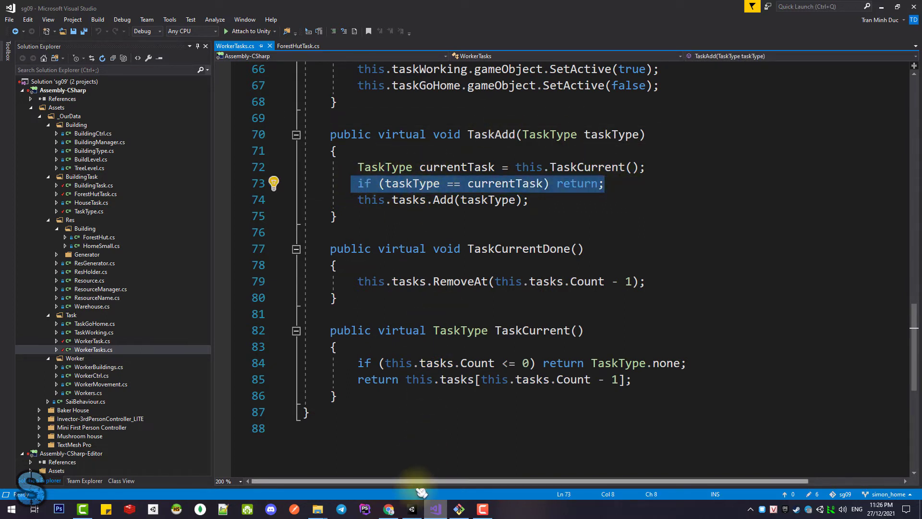
left_click(412, 509)
Add Tasks Element 0 set to Plant Tree and add a second element
left_click(719, 275)
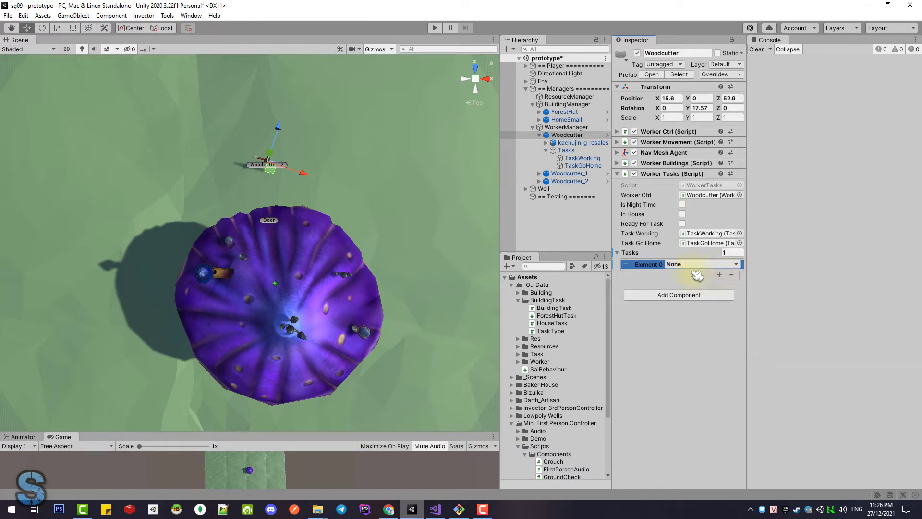
left_click(702, 264)
left_click(699, 309)
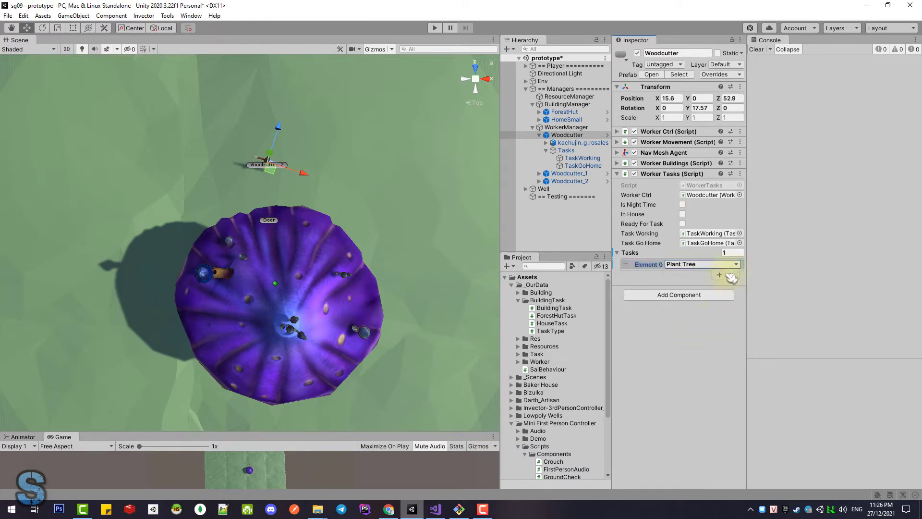
left_click(721, 275)
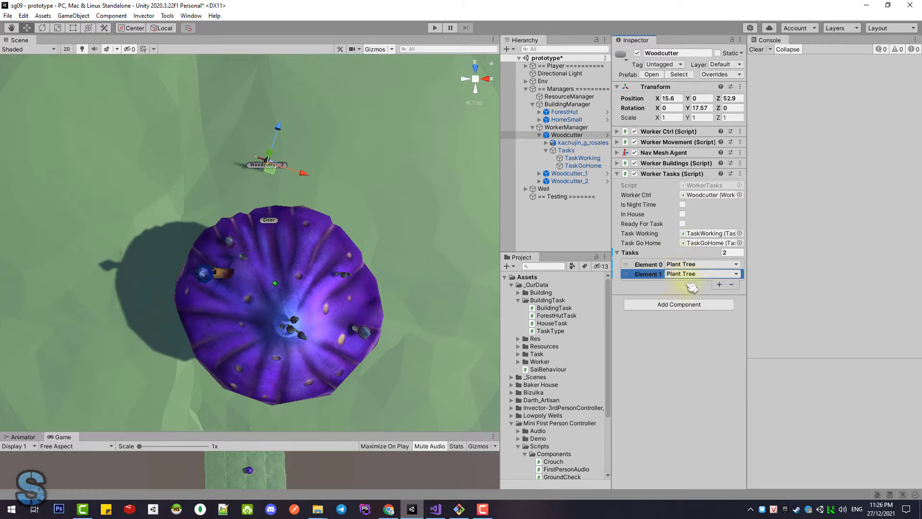
Recheck TaskAdd's duplicate check on line 73 in Visual Studio, then return to Unity
left_click(436, 508)
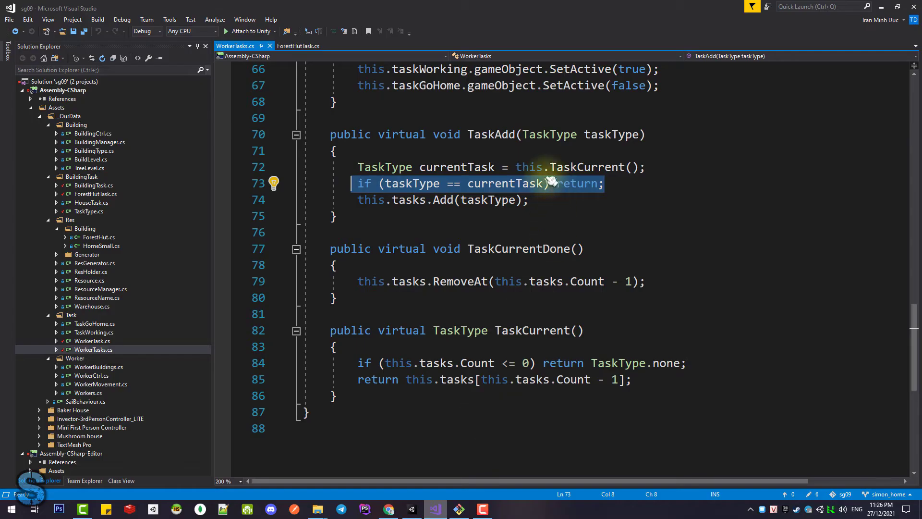
left_click(498, 135)
left_click_drag(354, 183, 598, 183)
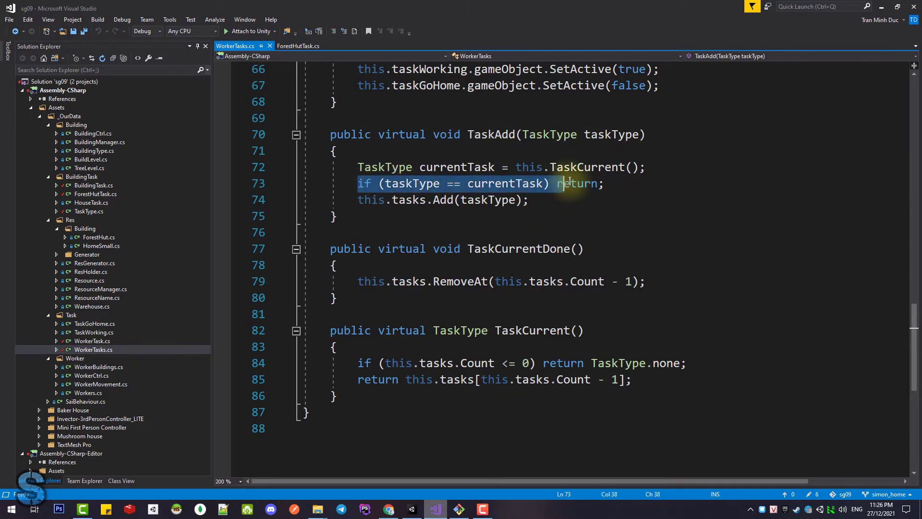
left_click(412, 509)
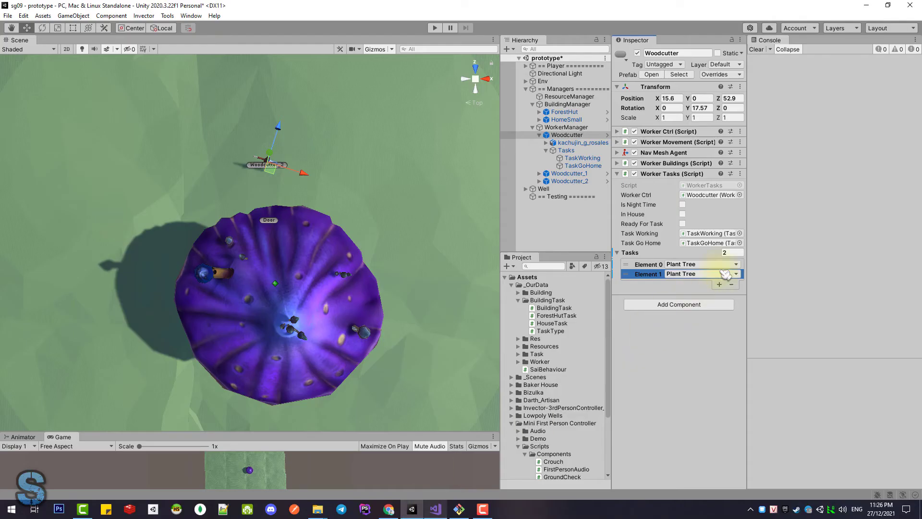
Set Element 1 to Go To Home and add Element 2 as Plant Tree, then return to the code
left_click(721, 274)
left_click(699, 305)
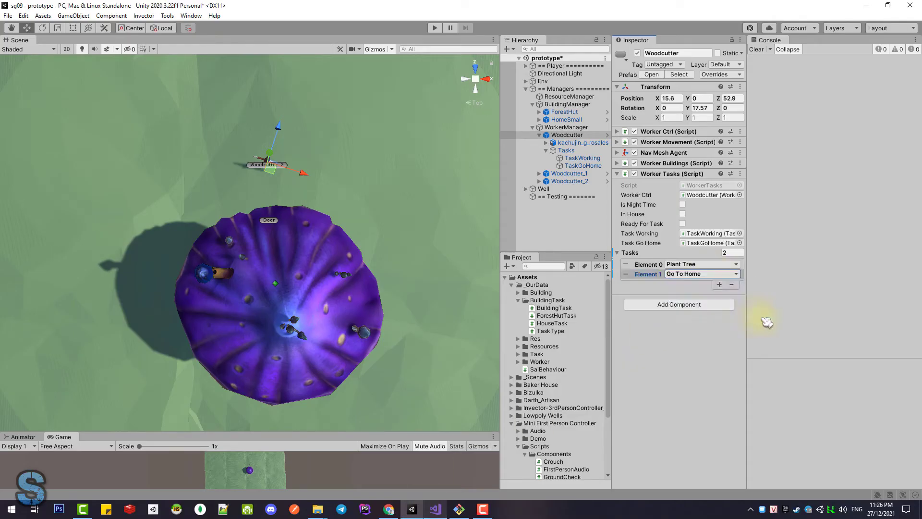
left_click(726, 286)
left_click(699, 283)
left_click(702, 330)
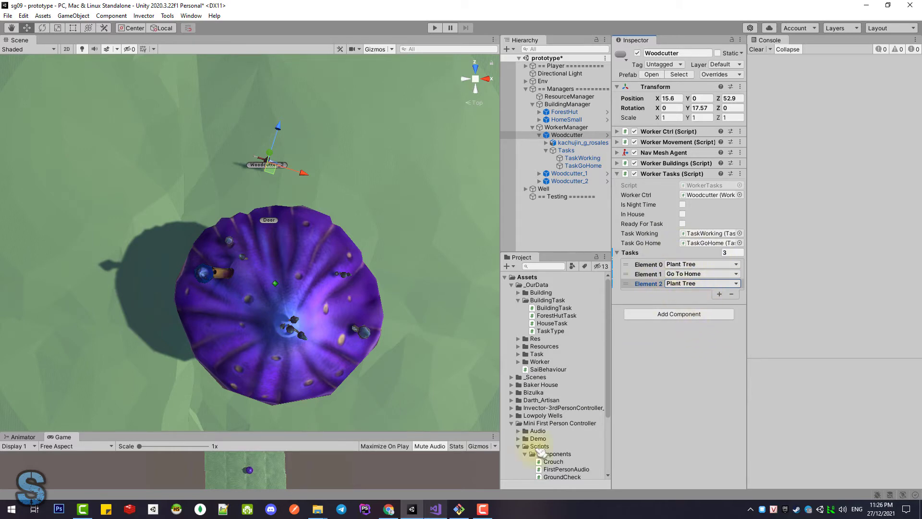
left_click(435, 509)
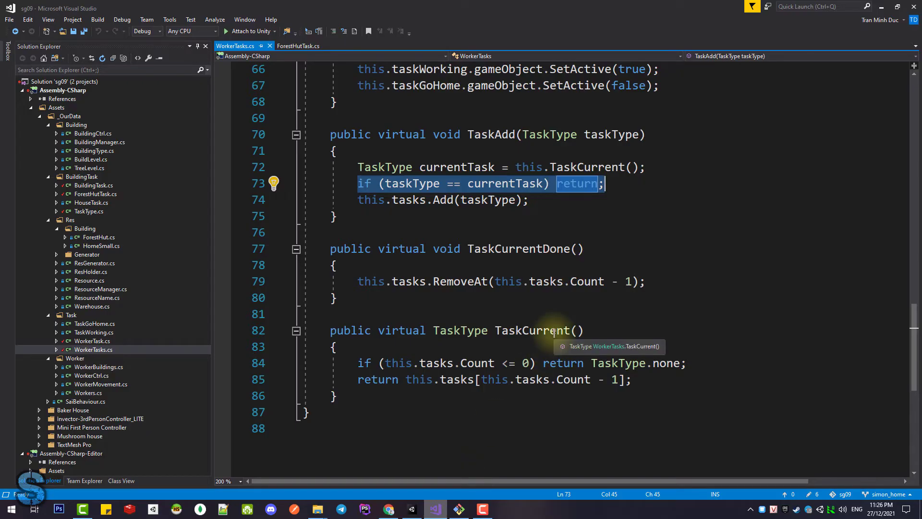
Select TaskCurrent's index expression on line 85 and compare with Unity
left_click(522, 330)
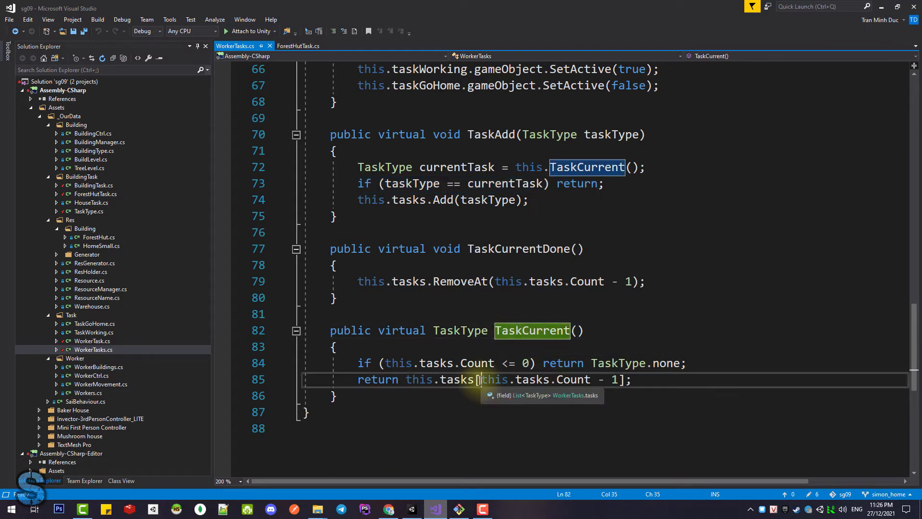
left_click_drag(482, 379, 613, 380)
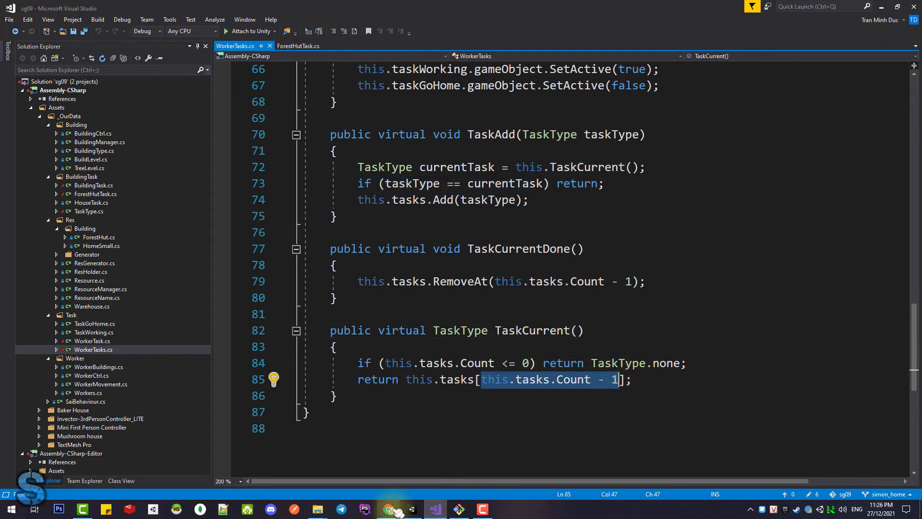
left_click(421, 510)
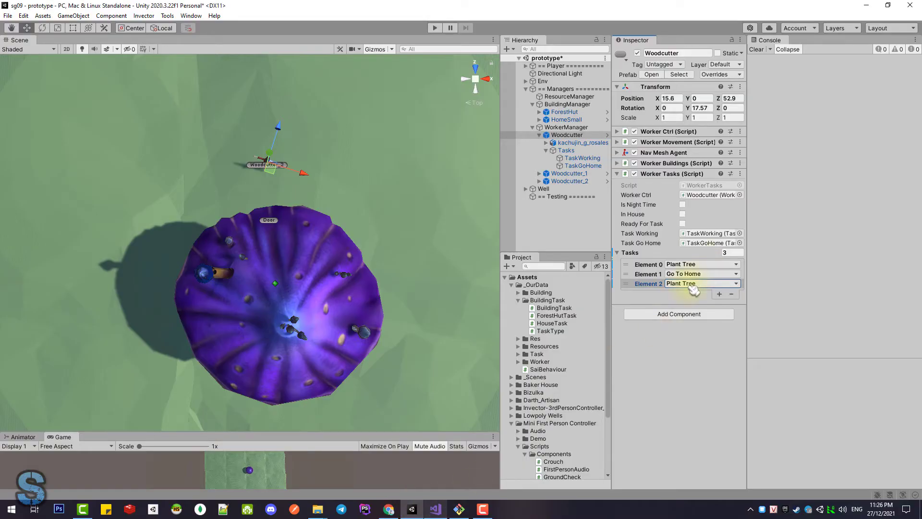
left_click(434, 512)
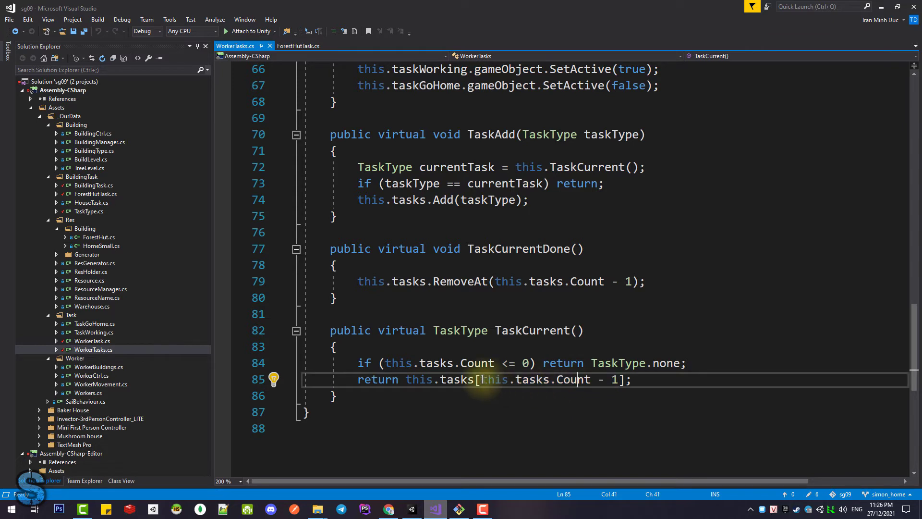
Try replacing the index's count part with 0, then undo the change
left_click_drag(483, 380, 595, 380)
type("0")
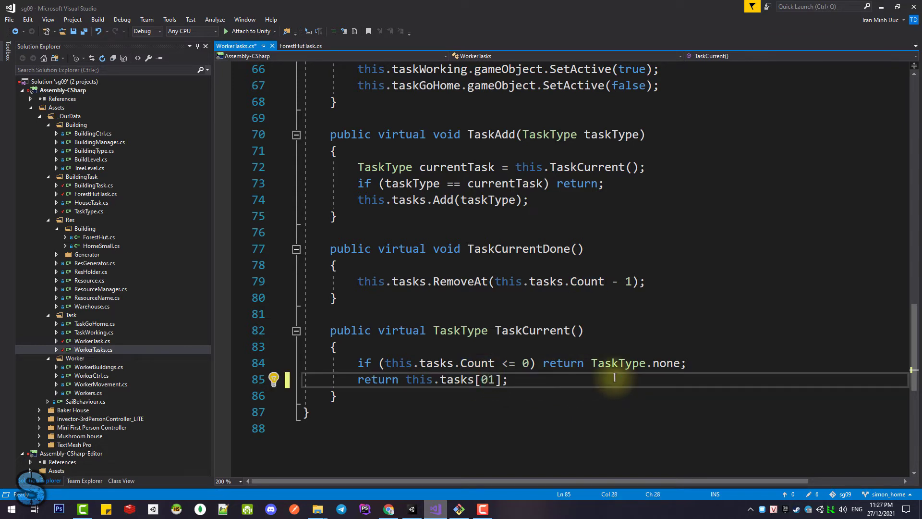
key("ctrl+z")
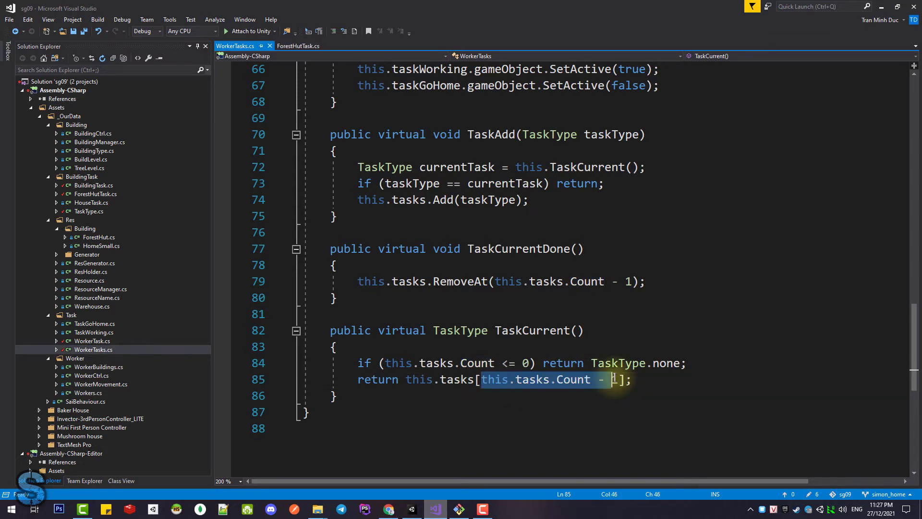
left_click(412, 510)
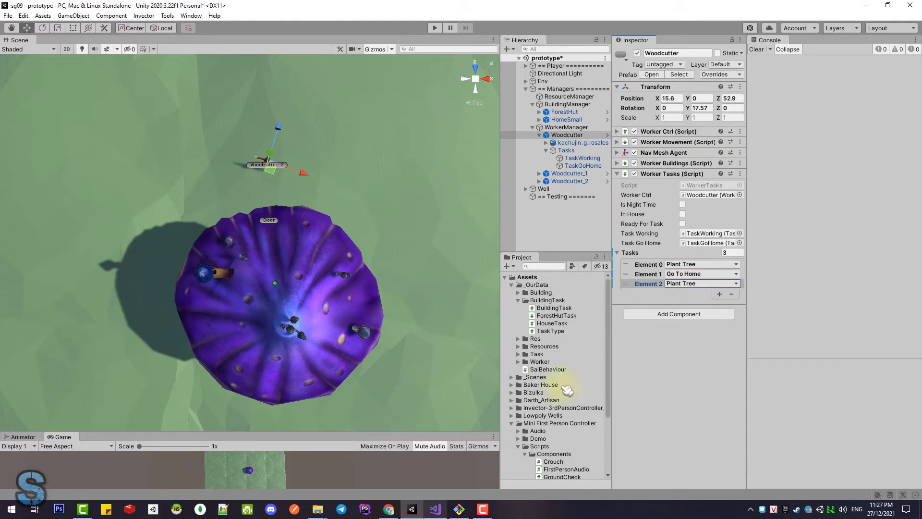
left_click(435, 510)
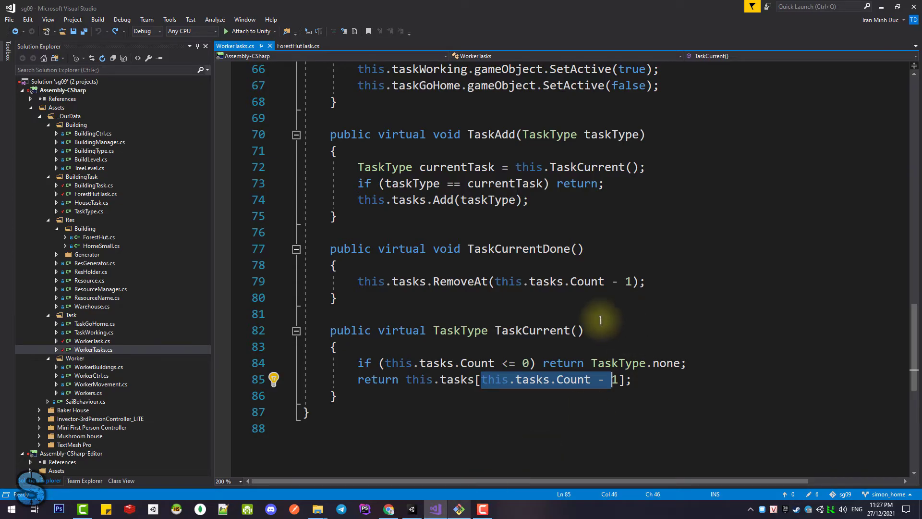
Note the empty-list check on line 84 and set the Woodcutter's Tasks size to 0 in Unity
left_click(543, 363)
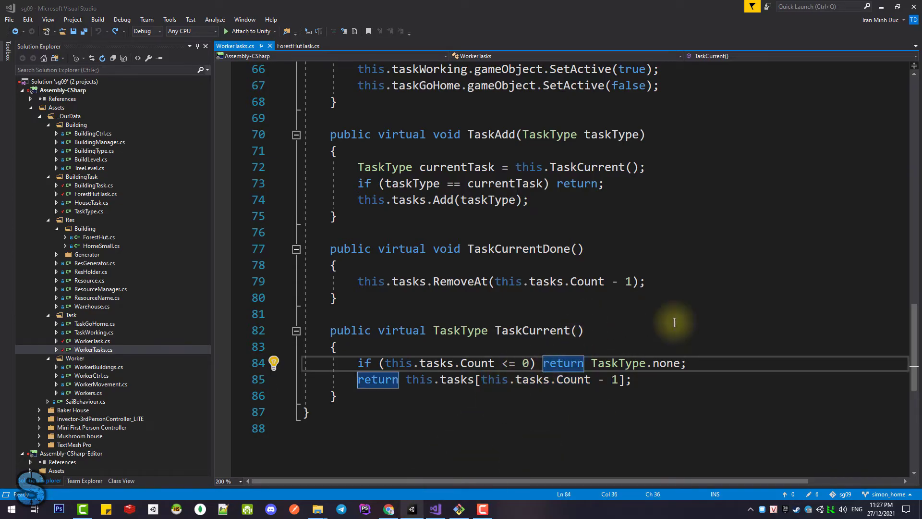
left_click(420, 511)
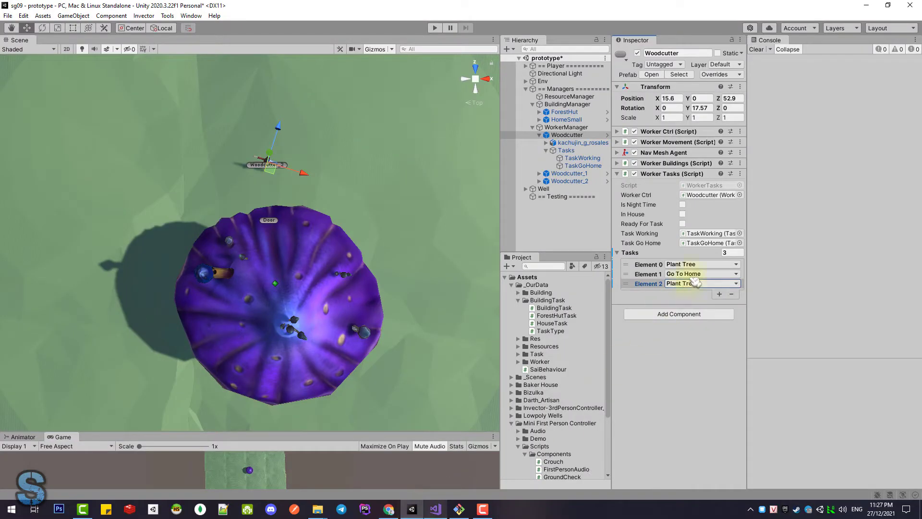
type("0")
key("Return")
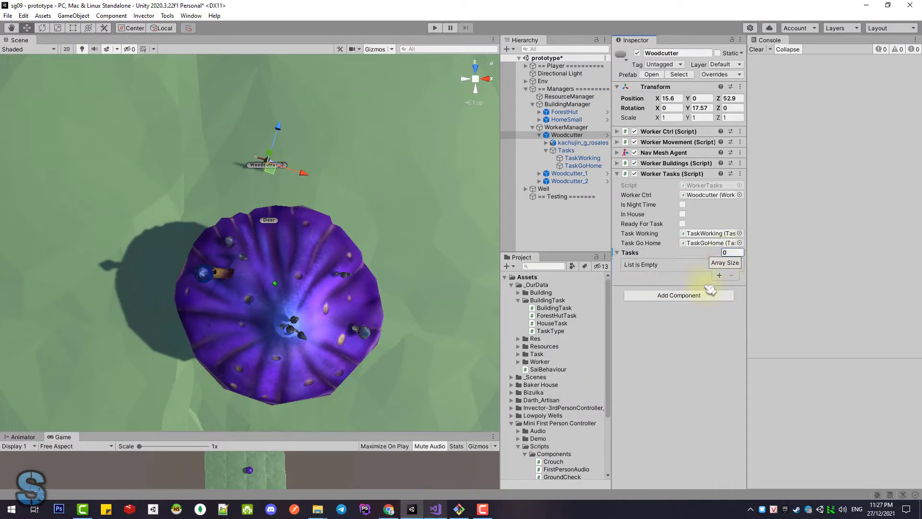
left_click(436, 509)
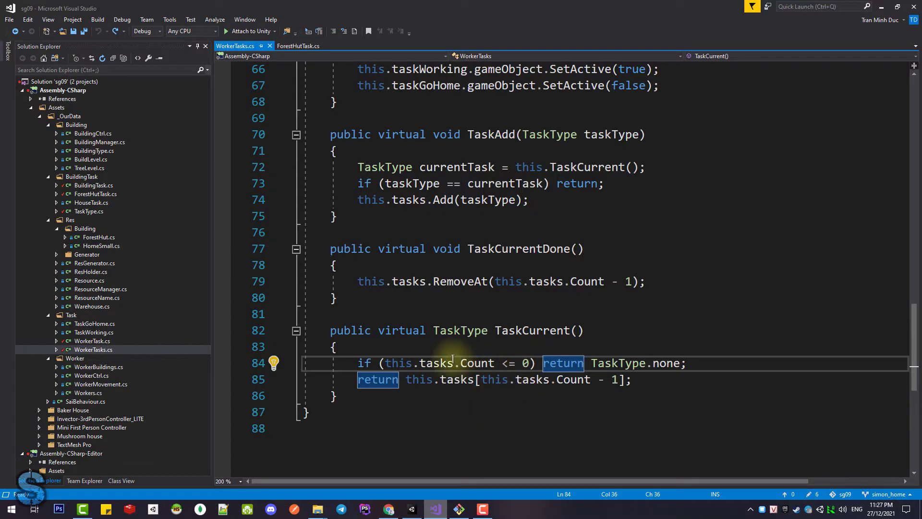
Try replacing TaskType.none with null in TaskCurrent on line 84
double_click(672, 363)
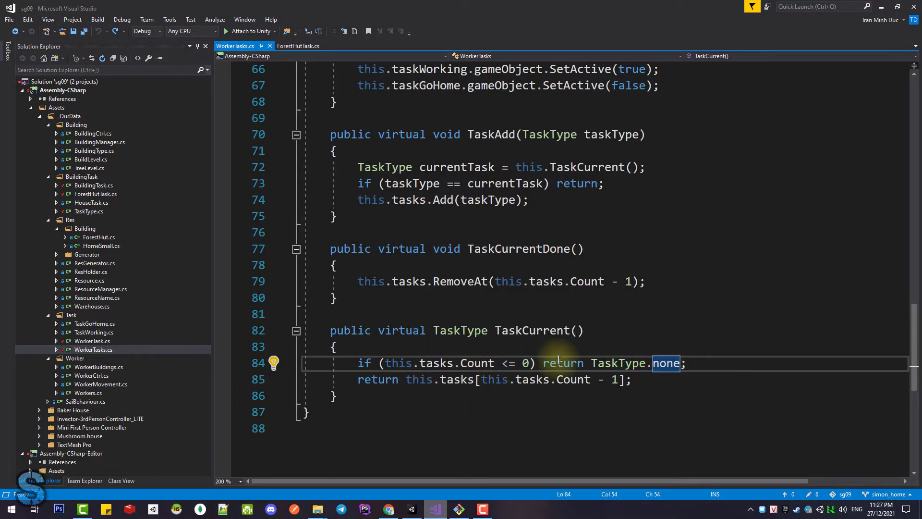
left_click_drag(592, 364, 668, 364)
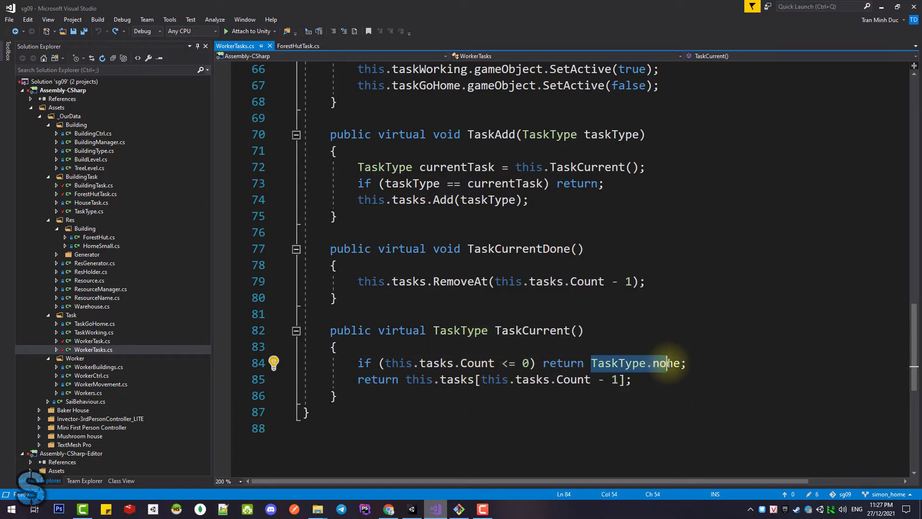
type("n")
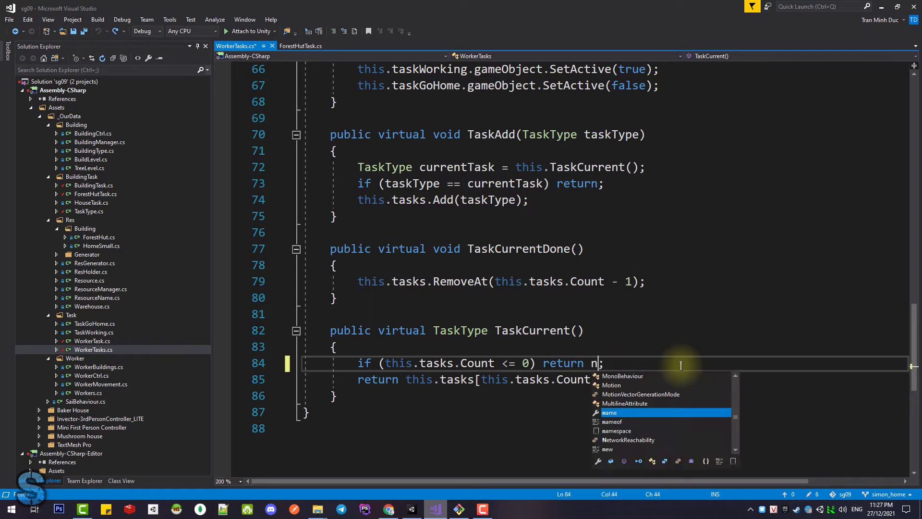
type("ull")
left_click(617, 380)
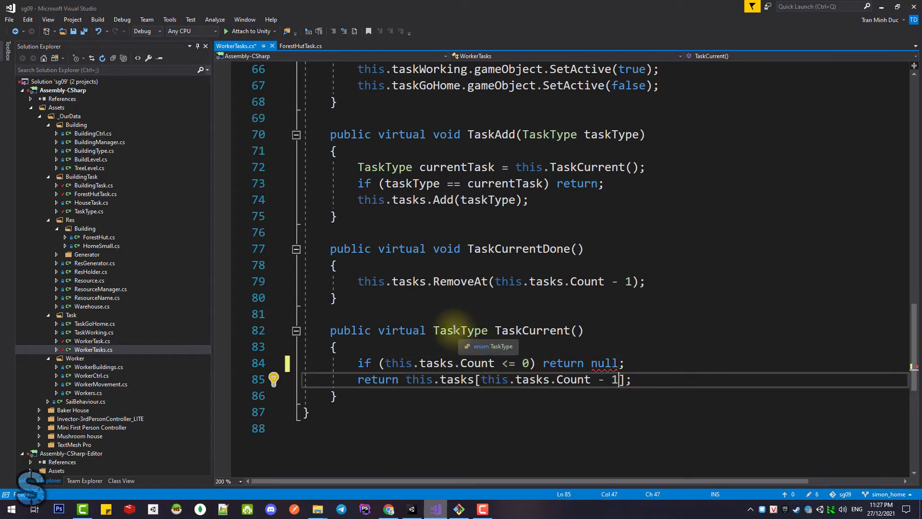
Undo the null change so TaskCurrent returns TaskType.none, and save WorkerTasks.cs
left_click(611, 364)
key("ctrl+z")
key("ctrl+s")
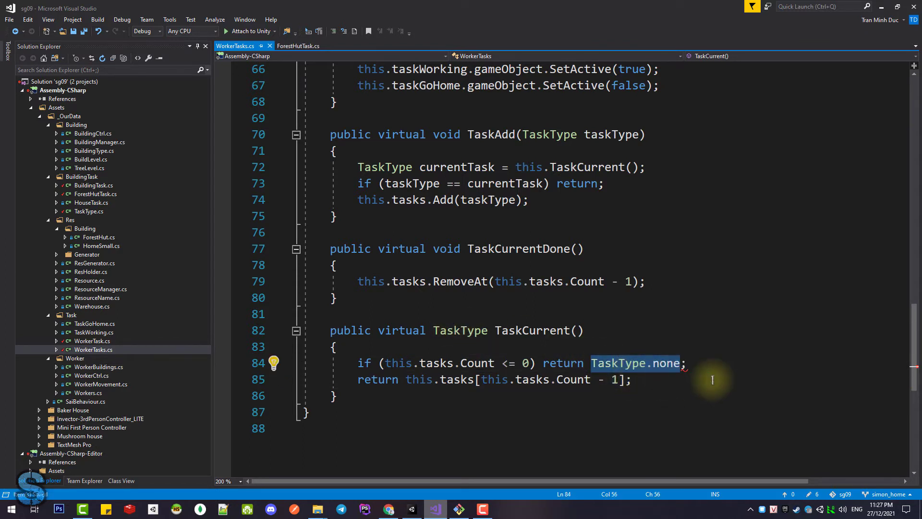
left_click(713, 380)
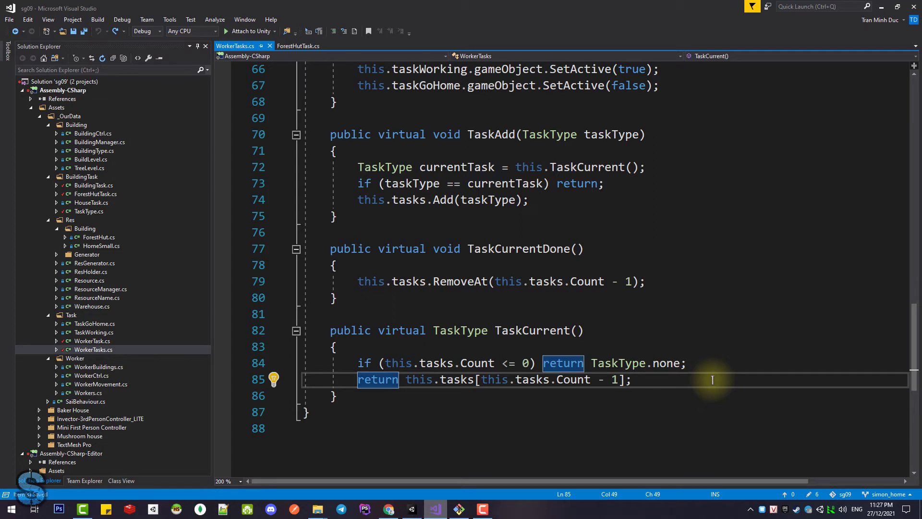
left_click(499, 250)
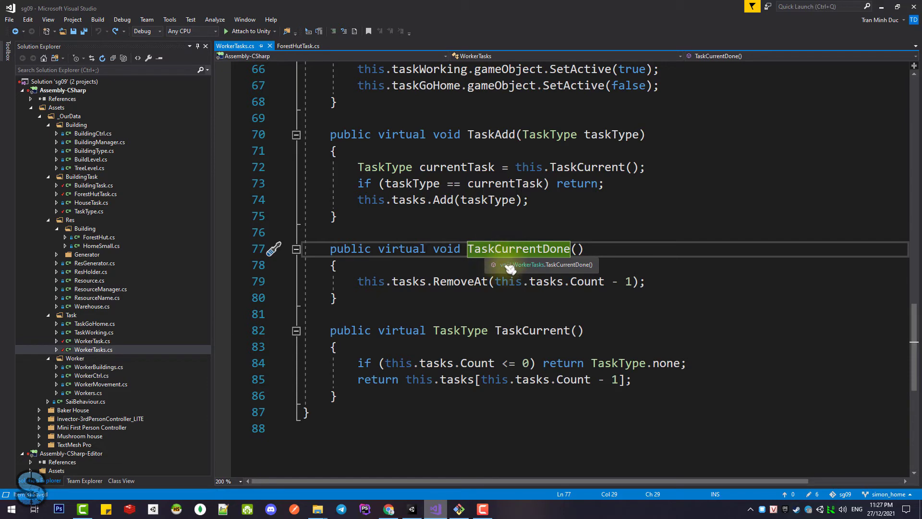
left_click(411, 509)
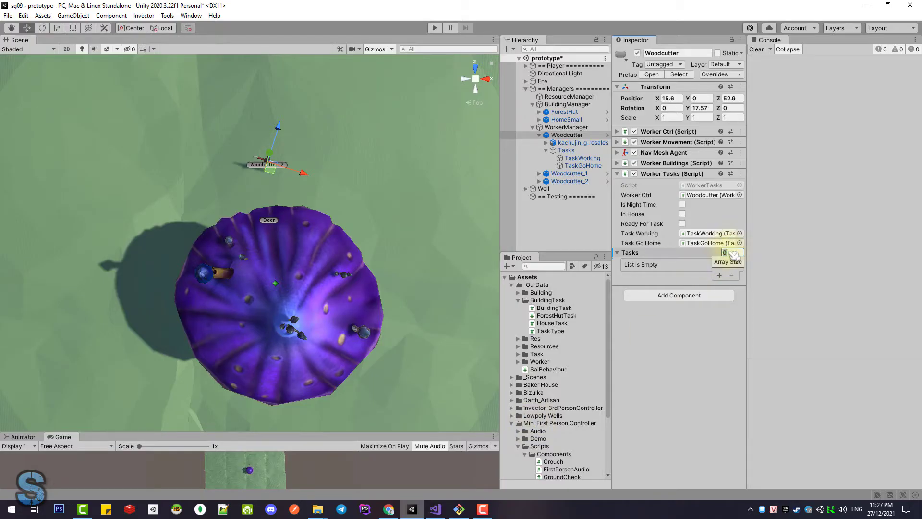
Resize the Woodcutter's Tasks list to 2, set Element 1 to Go To Home, then delete Element 1
type("2")
key("Return")
left_click(700, 276)
left_click(682, 303)
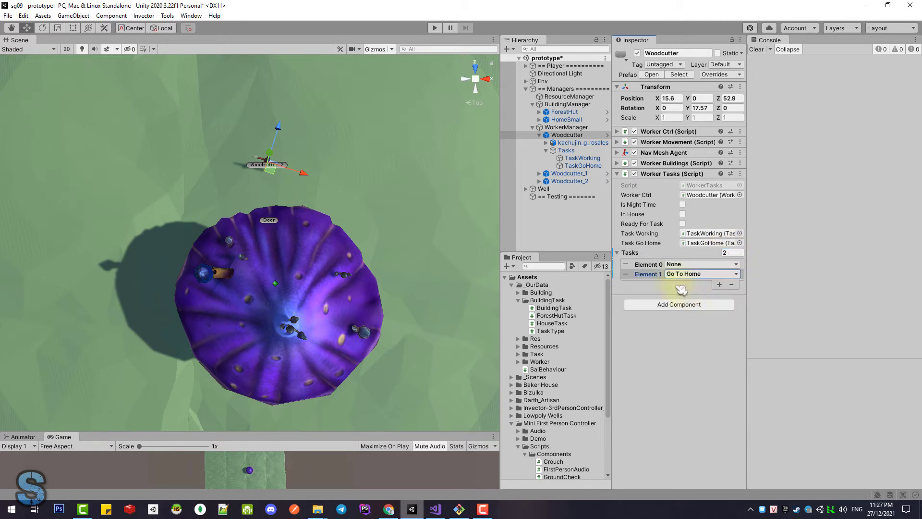
left_click(682, 278)
left_click(662, 278)
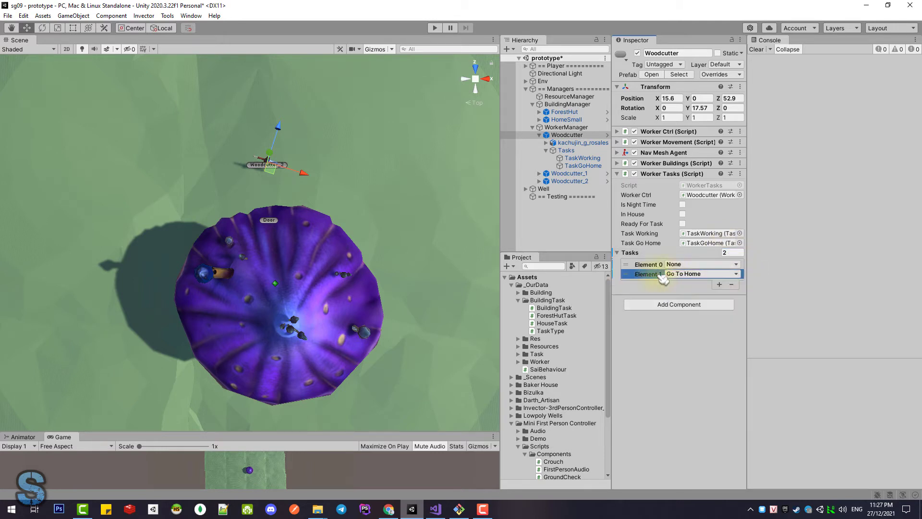
key("Delete")
Check how DoingTask in ForestHutTask.cs uses workerCtrl.workerTasks.TaskCurrent on line 42
left_click(435, 509)
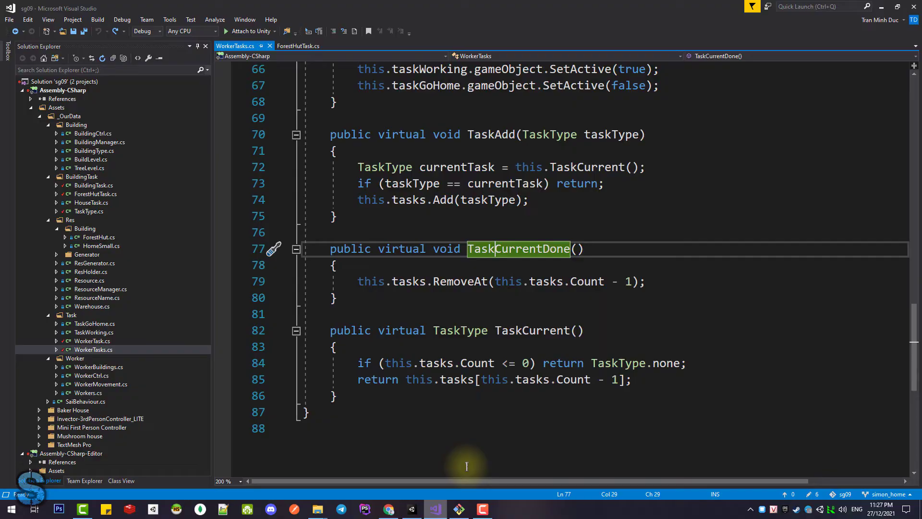
left_click(533, 264)
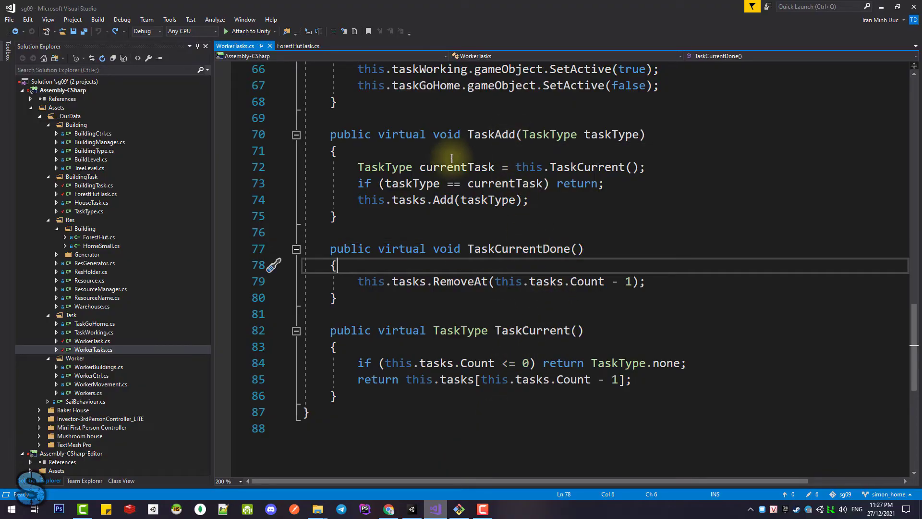
left_click(297, 47)
left_click(598, 154)
left_click_drag(412, 154, 647, 154)
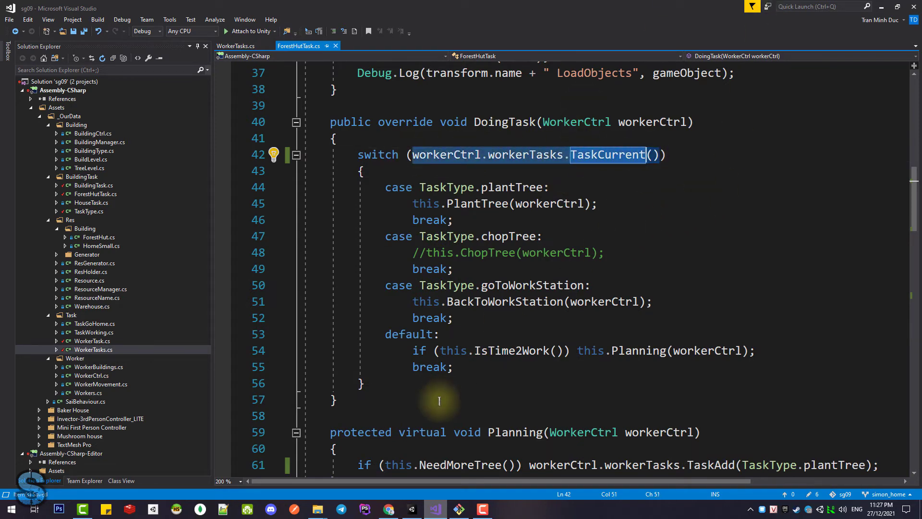
left_click(412, 509)
Select the Woodcutter and reset its Worker Tasks component
left_click_drag(591, 158, 563, 149)
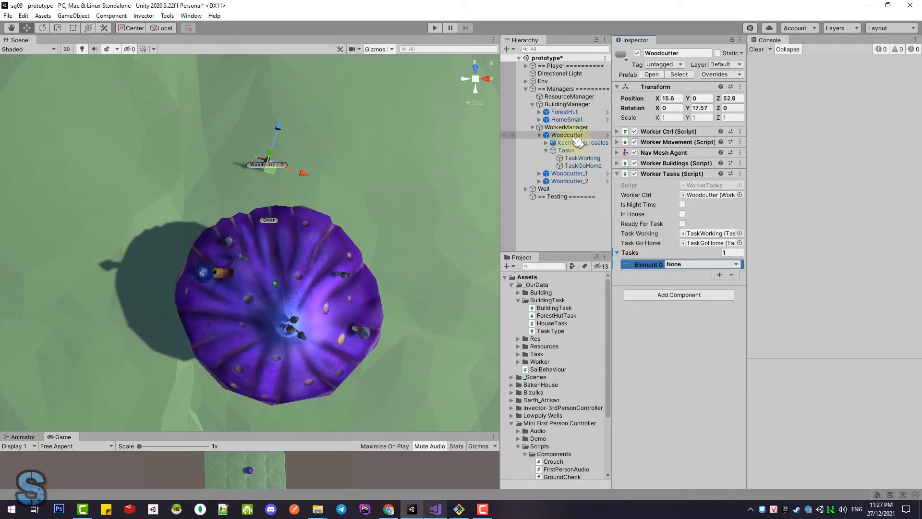
left_click(547, 150)
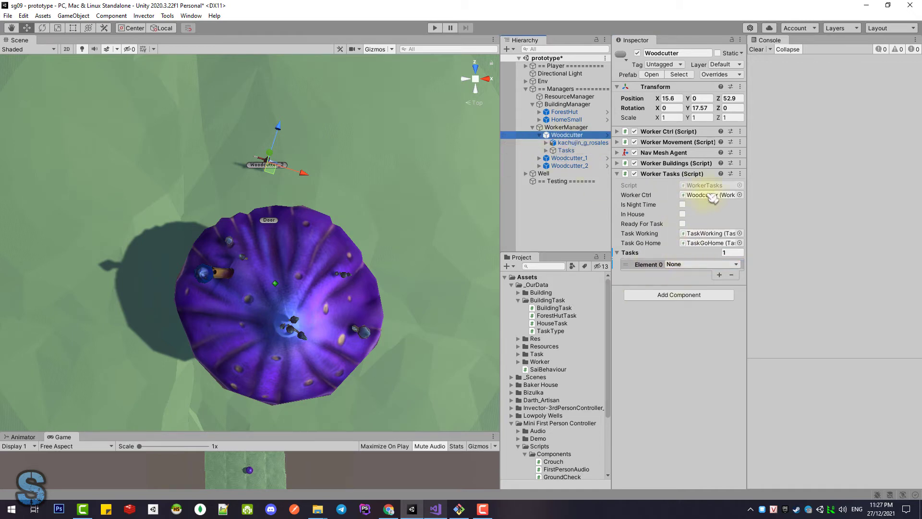
left_click(742, 175)
left_click(759, 181)
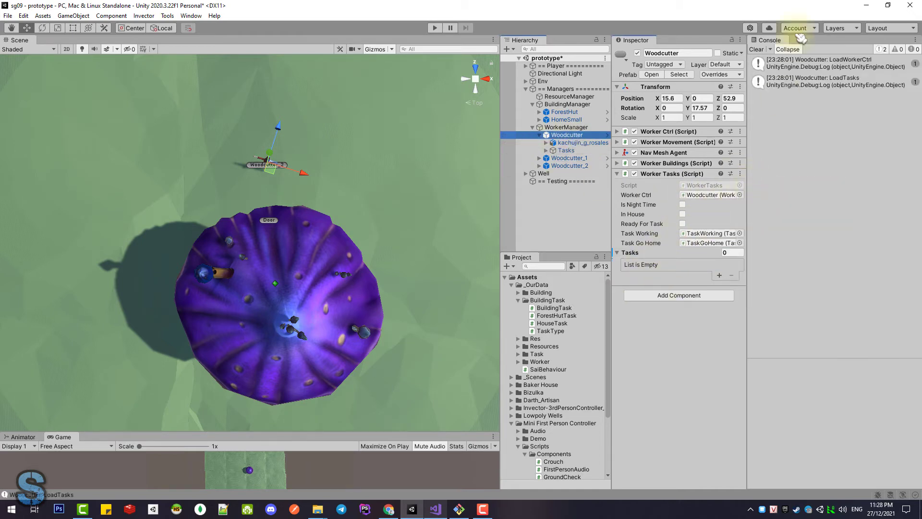
Run the scene, watch the Woodcutter walk to its hut, then stop Play mode
left_click(436, 28)
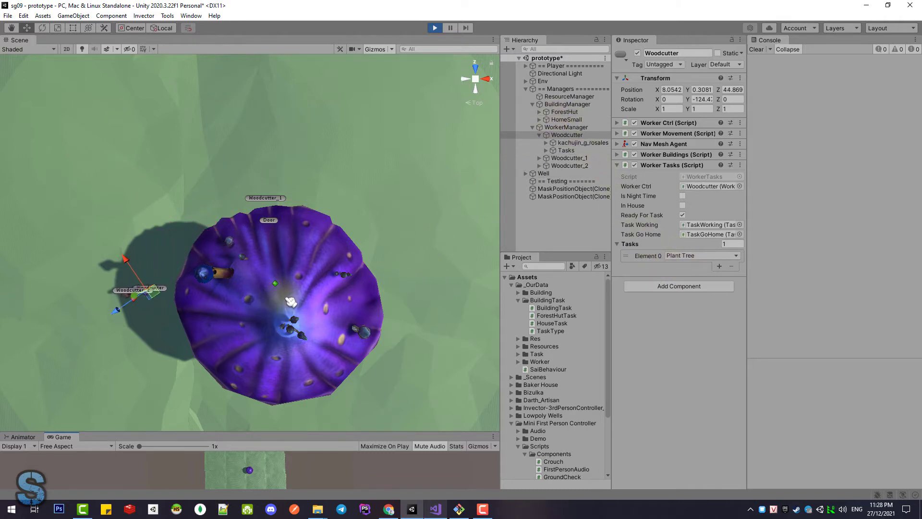
scroll(284, 301, "down", 2)
scroll(289, 303, "down", 1)
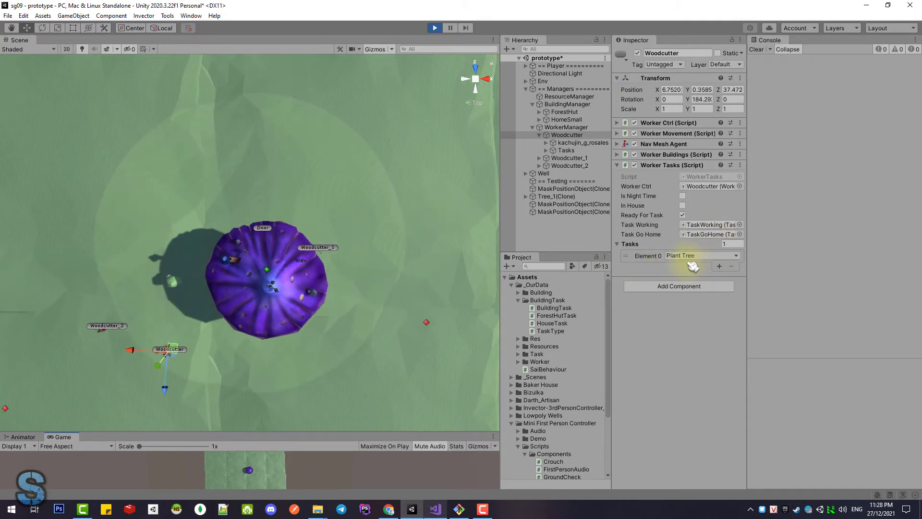
left_click_drag(305, 341, 319, 238)
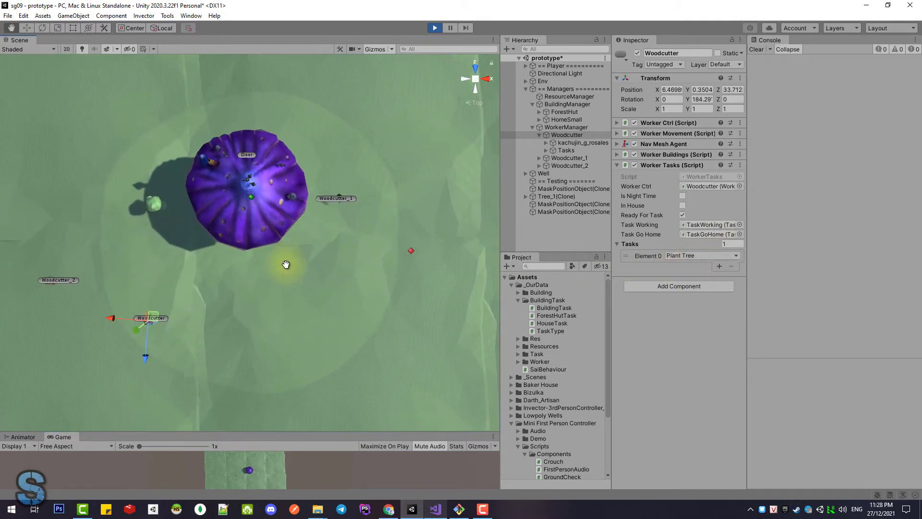
scroll(343, 257, "down", 2)
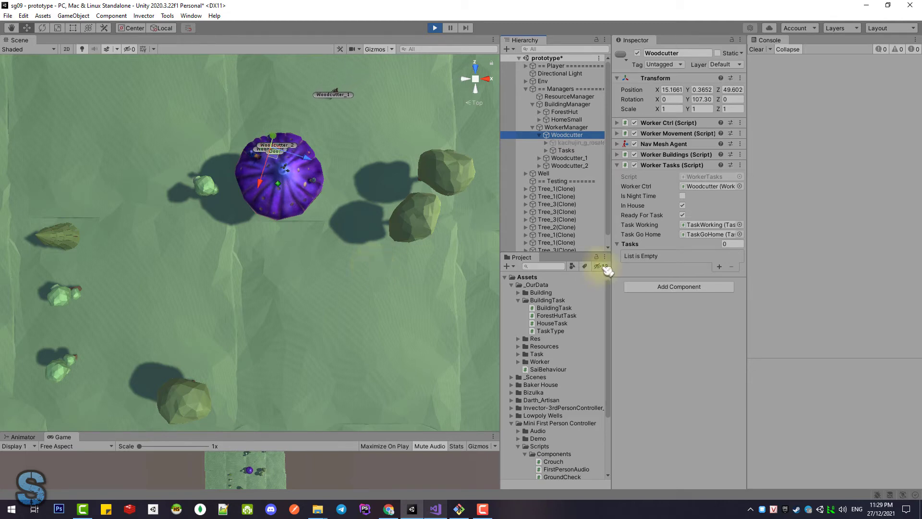
left_click(436, 29)
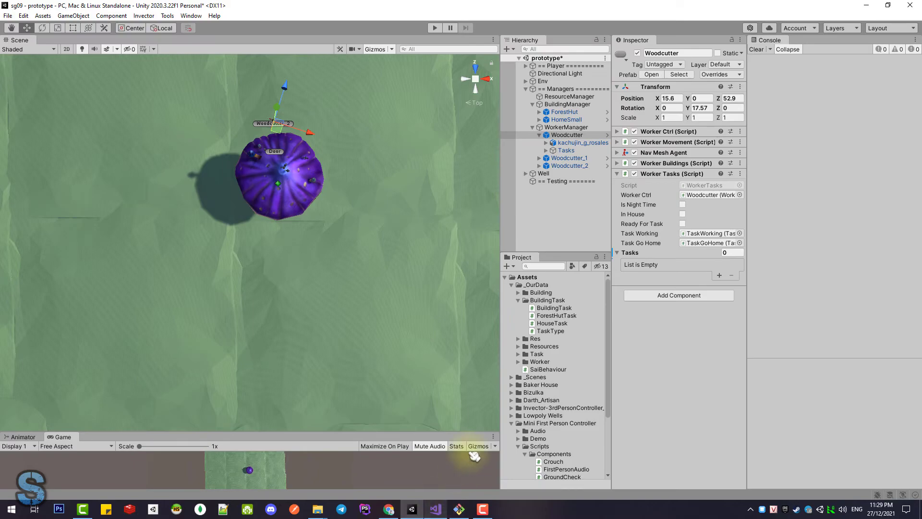
Review DoingTask in ForestHutTask.cs, including the chopTree case and the PlantTree call on line 45
left_click(435, 509)
left_click(529, 253)
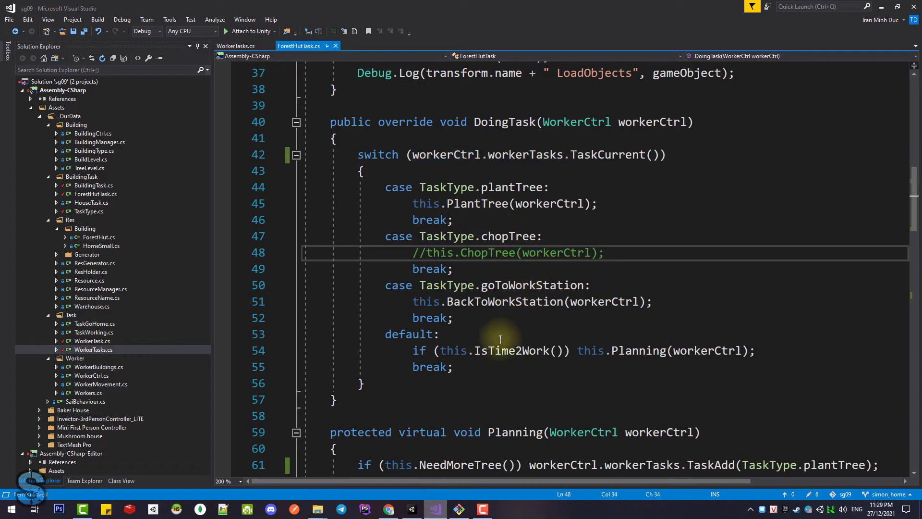
left_click(634, 350)
left_click(488, 203)
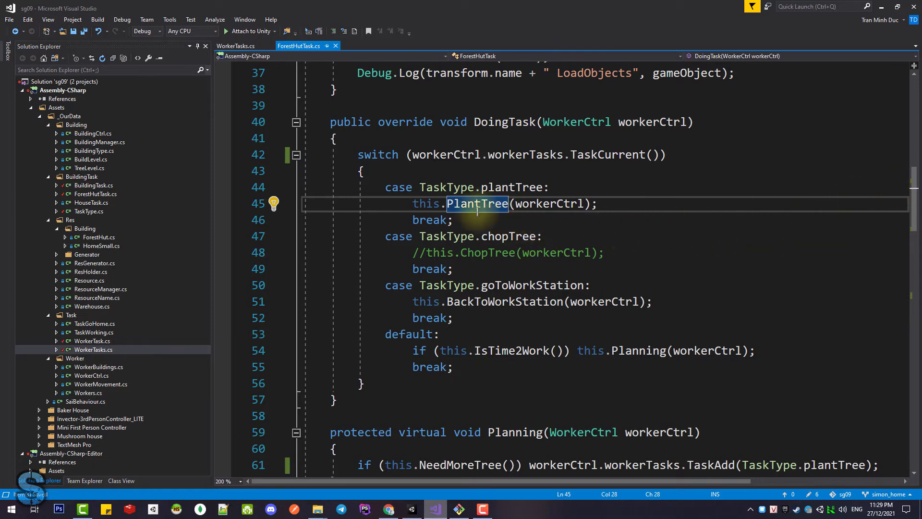
left_click(476, 202)
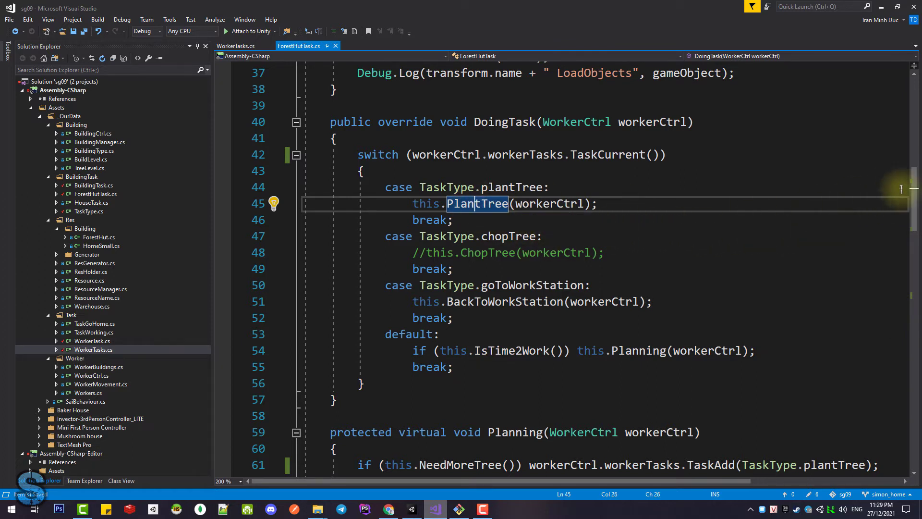
left_click_drag(919, 182, 919, 262)
Inspect PlantTree's NeedMoreTree check and goToWorkStation follow-up, then view the ForestHut's tree settings
left_click(495, 346)
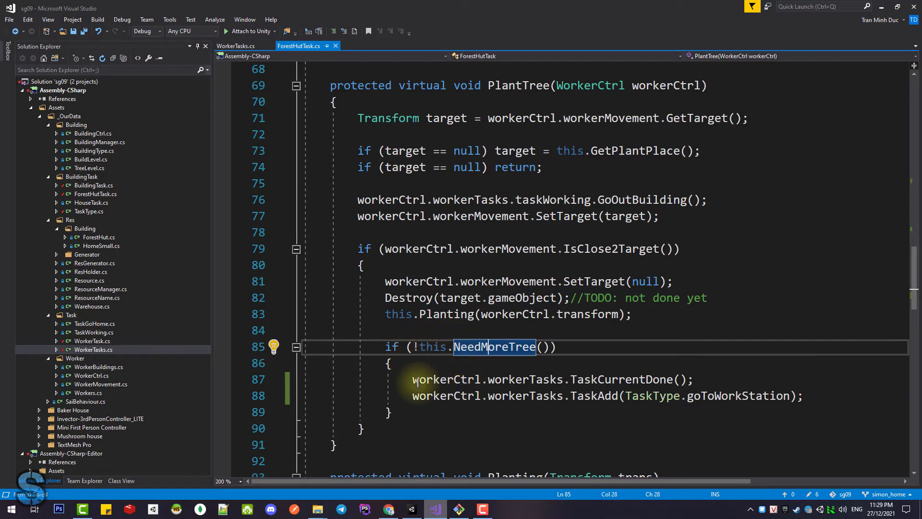
left_click_drag(412, 380, 694, 379)
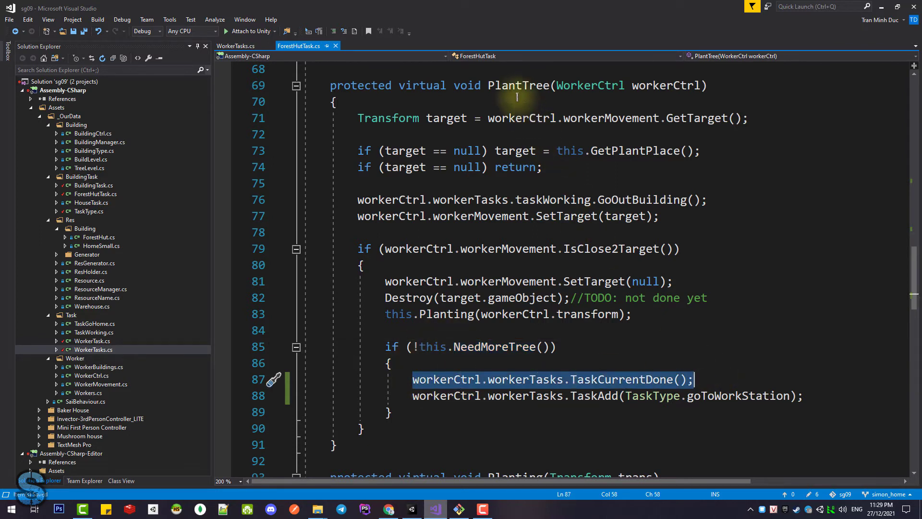
double_click(745, 395)
left_click_drag(916, 260, 917, 285)
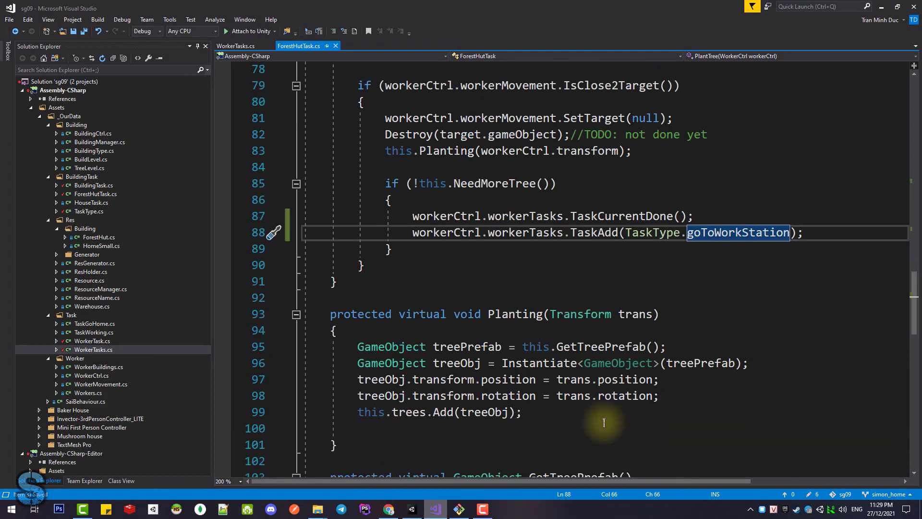
left_click(412, 509)
left_click(565, 112)
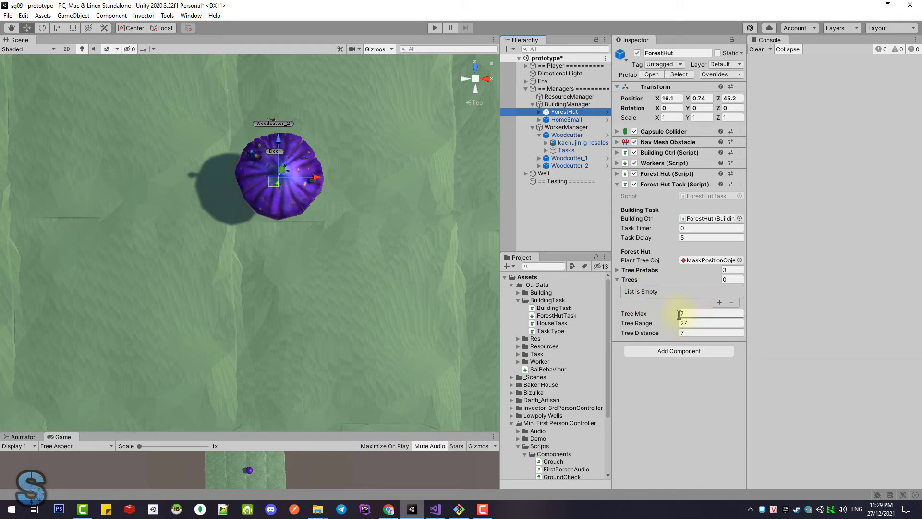
Follow Planting's trees.Add on line 99 back to the trees field and the NeedMoreTree condition
left_click(436, 509)
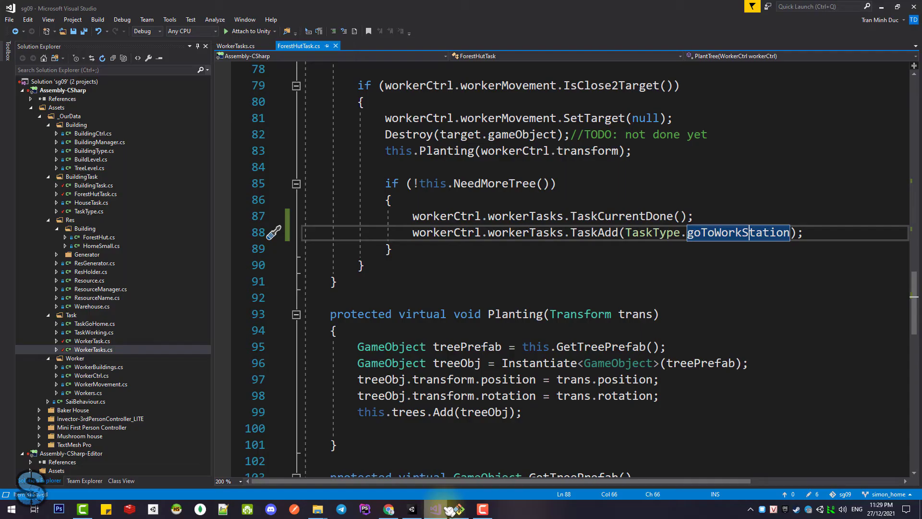
left_click(516, 314)
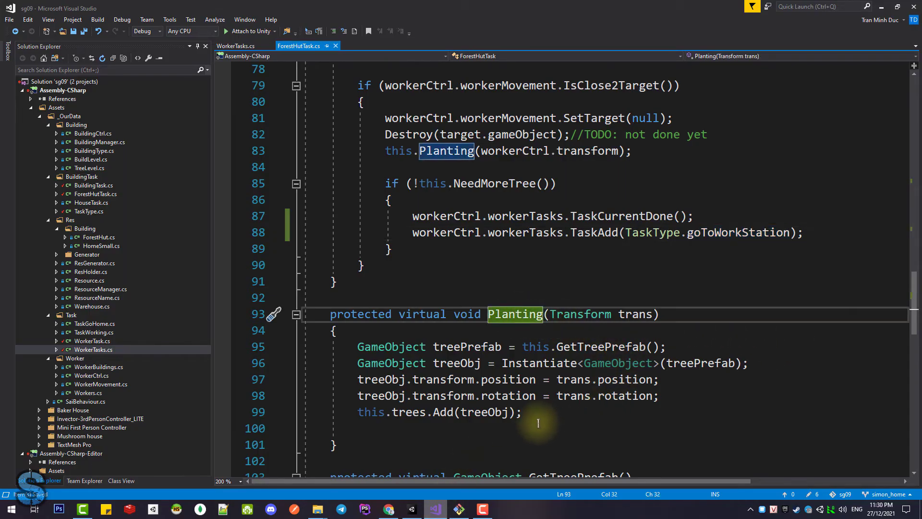
left_click(495, 412)
left_click(403, 413)
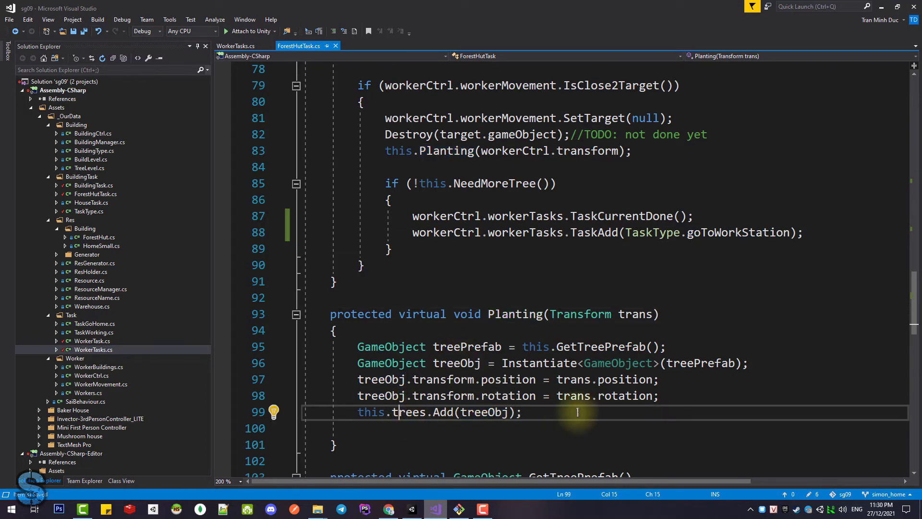
scroll(917, 291, "up", 1)
left_click_drag(917, 291, 914, 109)
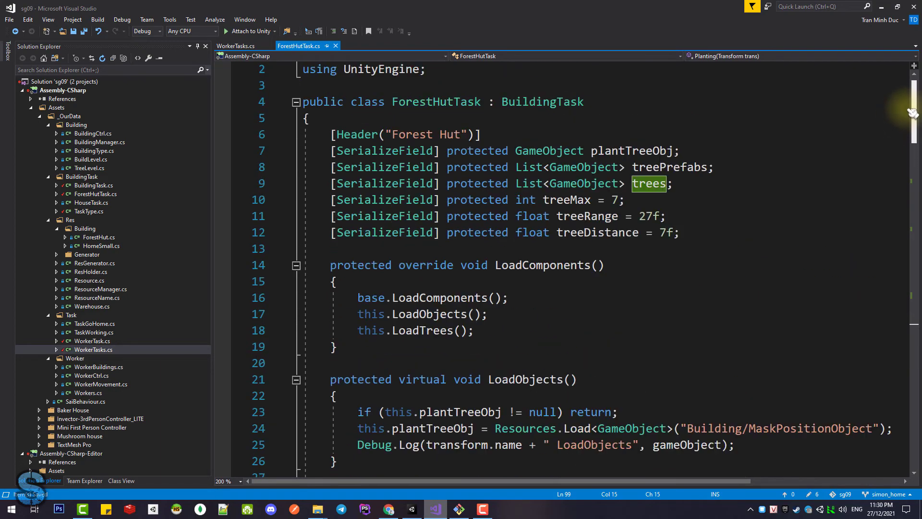
scroll(574, 202, "up", 1)
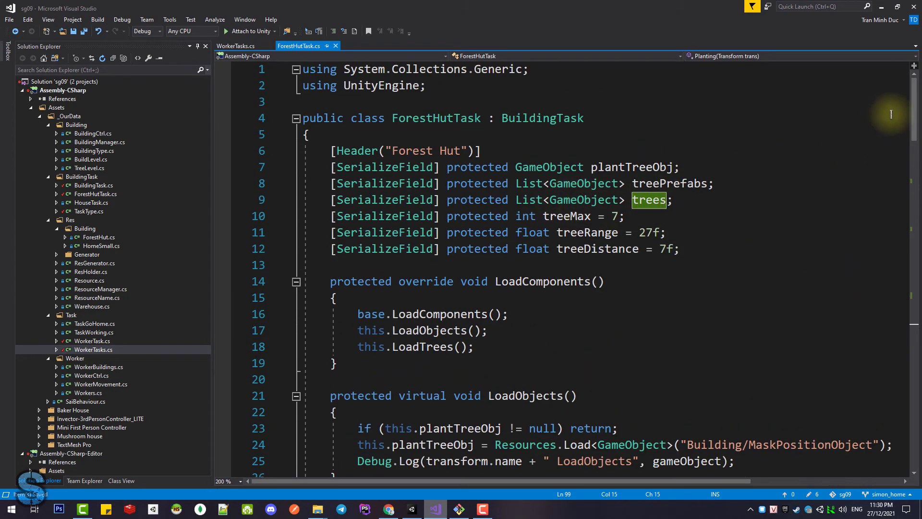
left_click_drag(915, 103, 916, 226)
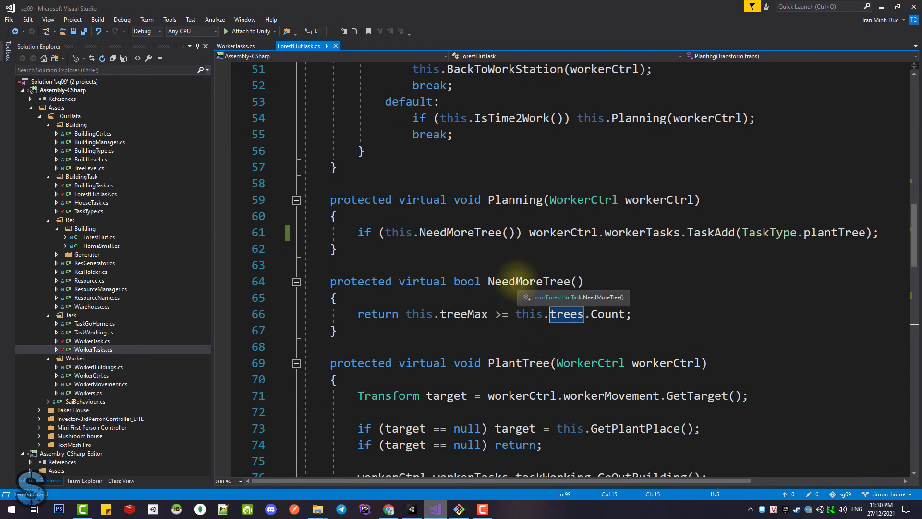
left_click(539, 283)
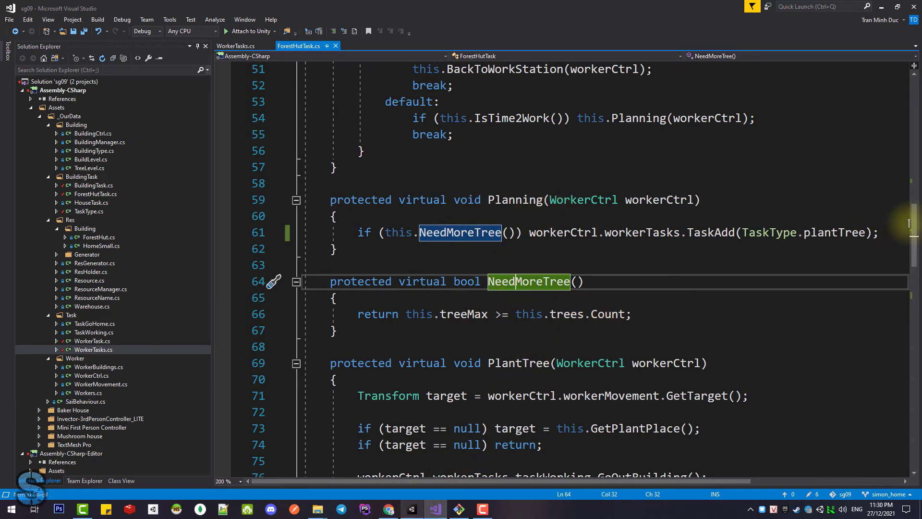
left_click_drag(913, 224, 915, 247)
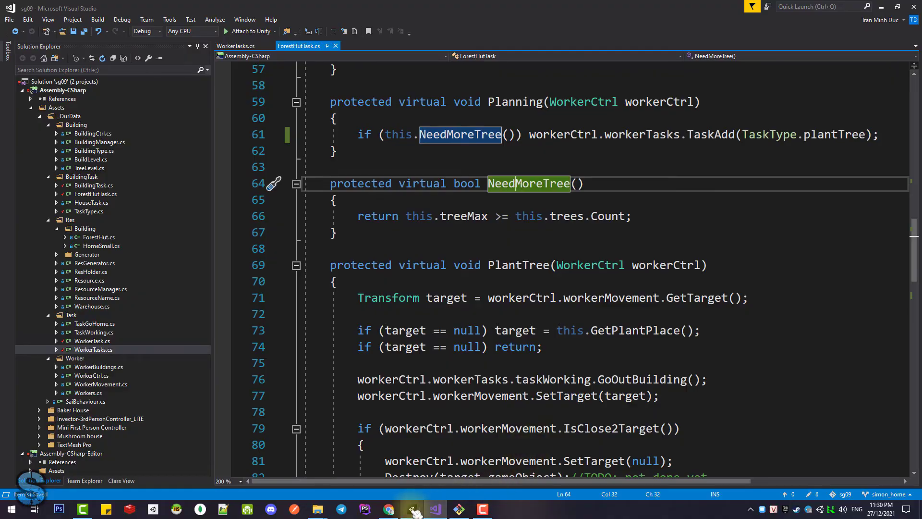
left_click(413, 509)
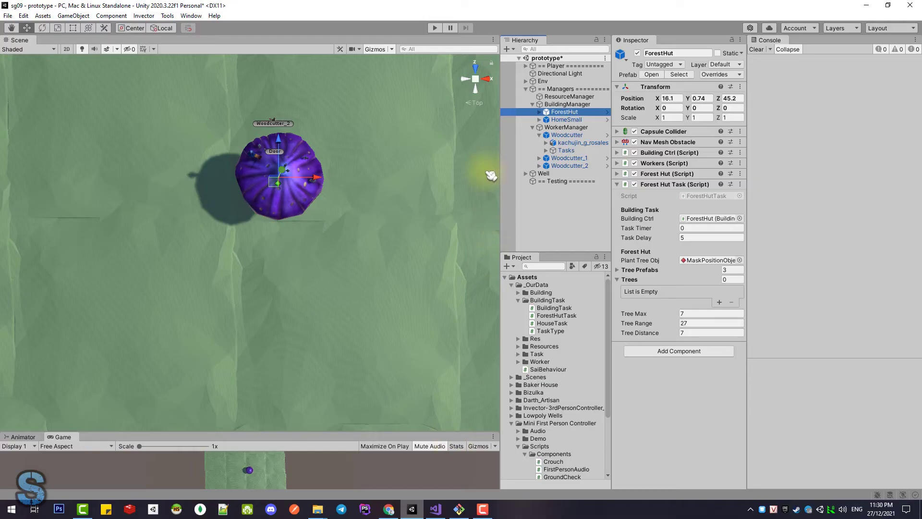
Start Play mode, check the Woodcutter and ForestHut, and re-enter the hut's Tree Max as 7
left_click(435, 28)
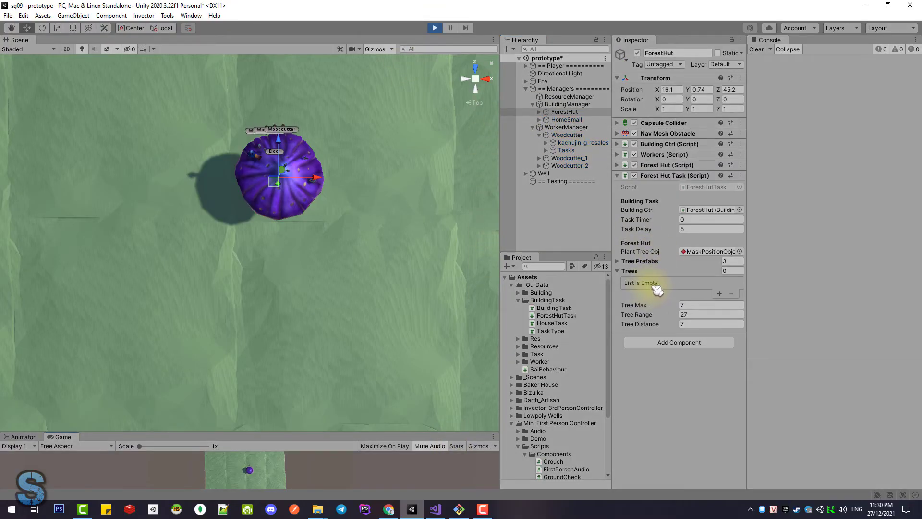
middle_click_drag(370, 195, 374, 234)
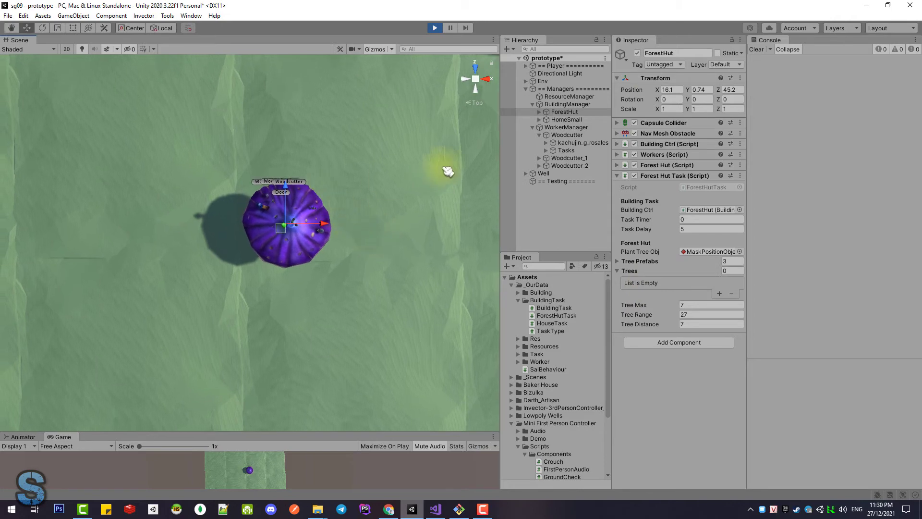
left_click(567, 136)
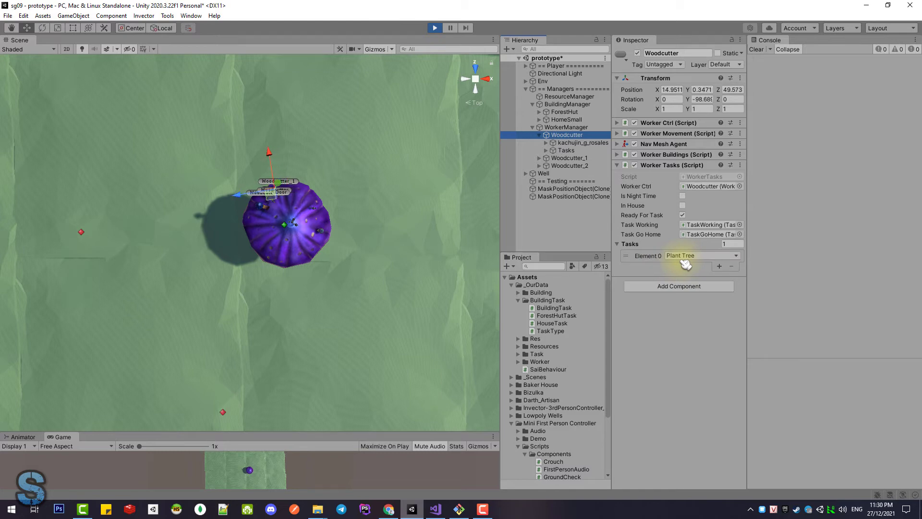
left_click(565, 111)
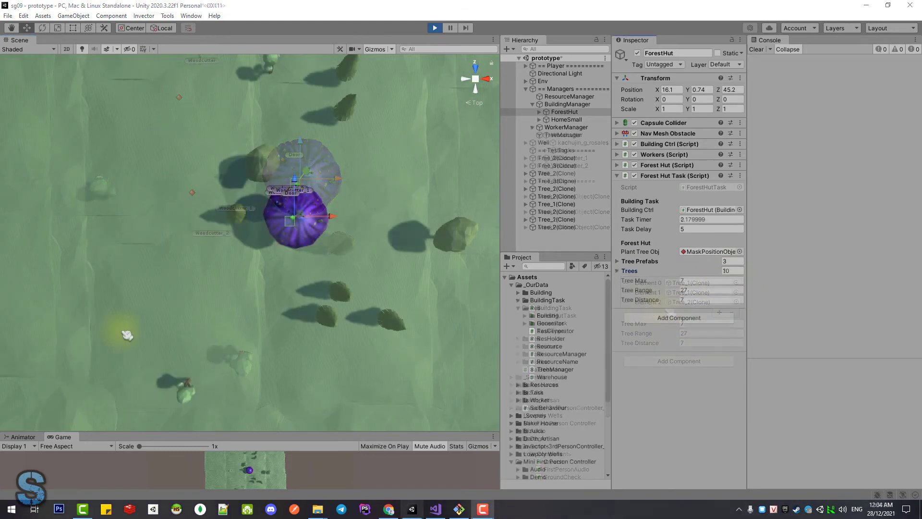
left_click(682, 280)
key("BackSpace")
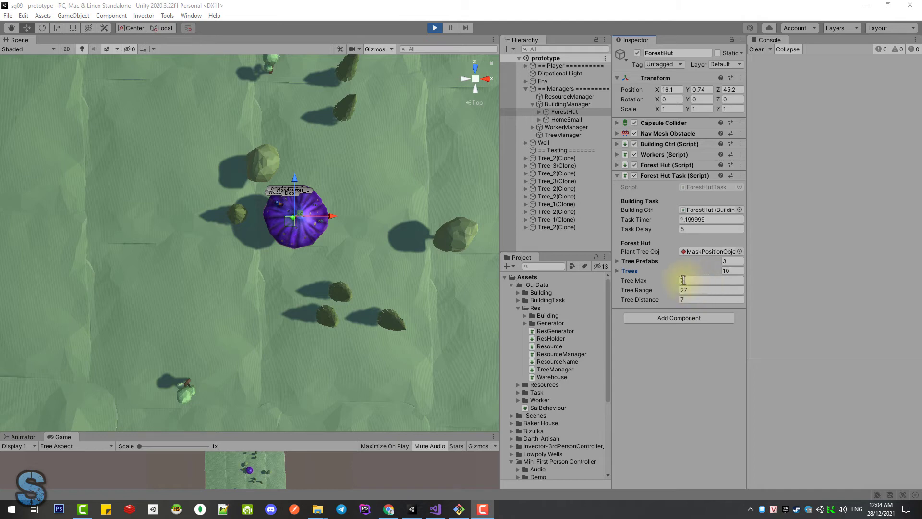
type("7")
key("Return")
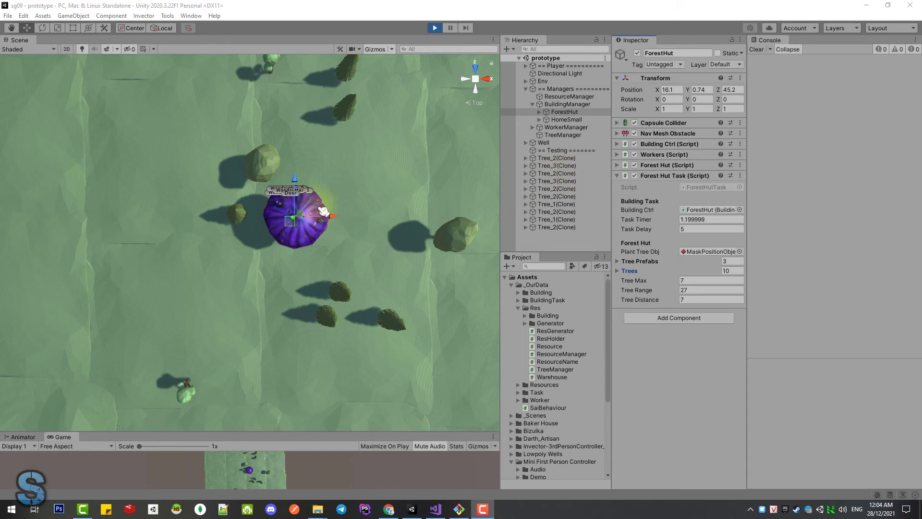
Inspect the planted tree clones, including Tree_1(Clone), and zoom out the Scene view
left_click(557, 158)
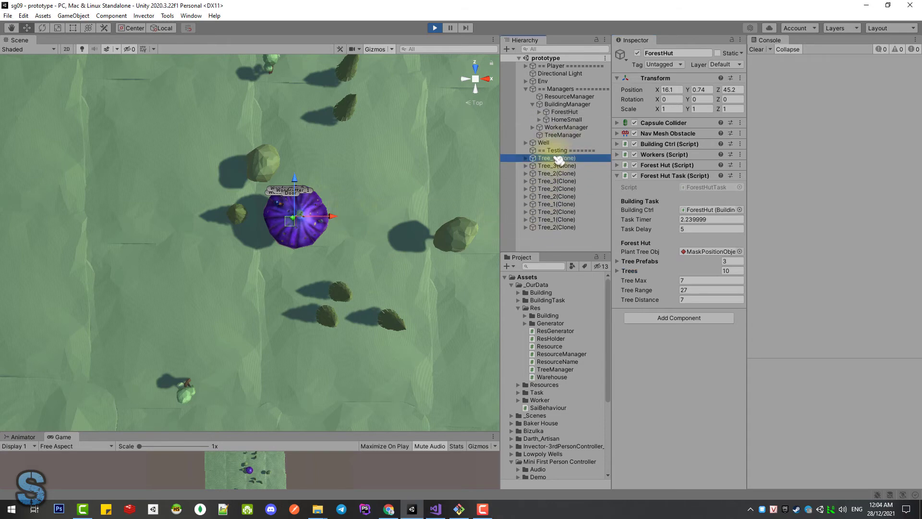
left_click(559, 174)
left_click(560, 204)
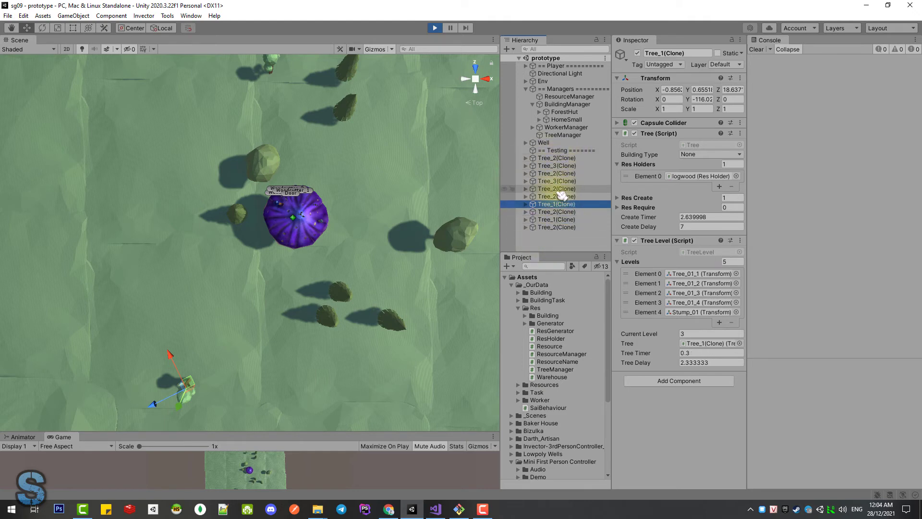
scroll(340, 189, "down", 2)
scroll(339, 189, "down", 2)
scroll(319, 205, "down", 2)
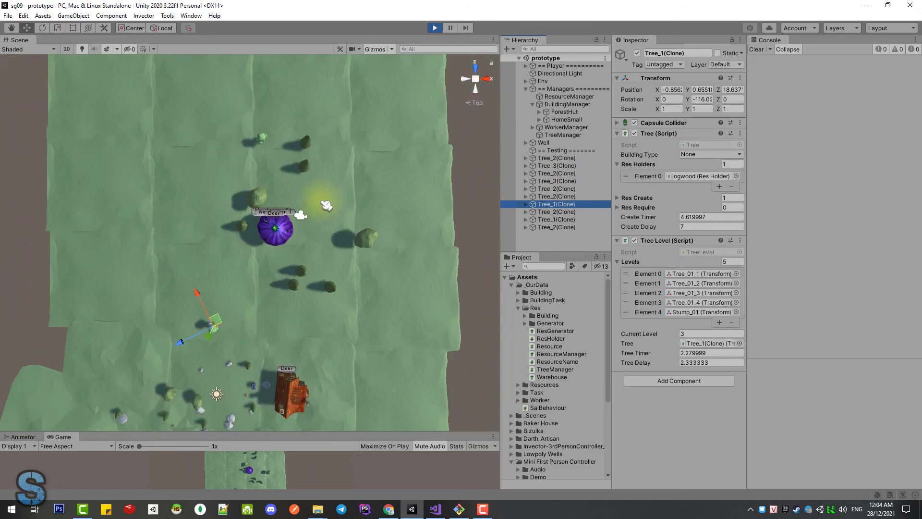
scroll(325, 207, "down", 2)
scroll(324, 207, "down", 1)
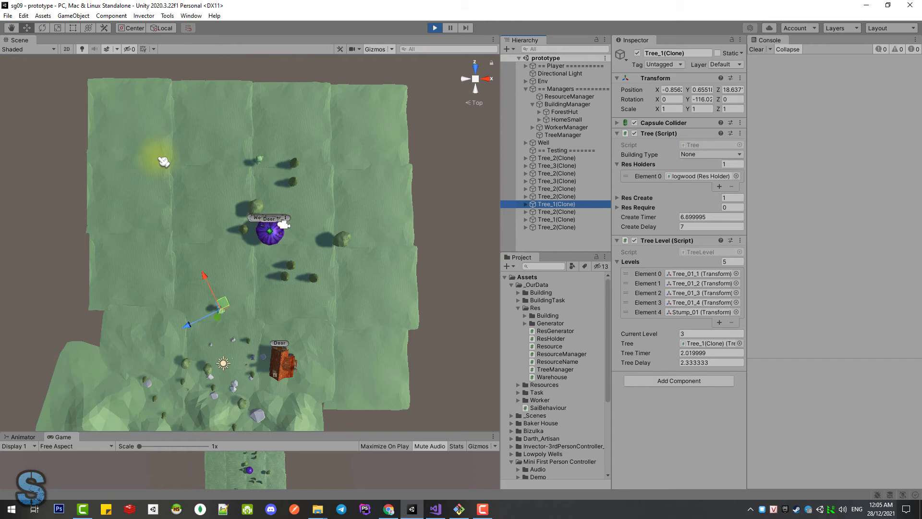
Expand the ForestHut's Trees list, confirm TreeManager's list is empty, then reselect ForestHut
left_click(570, 113)
left_click(628, 270)
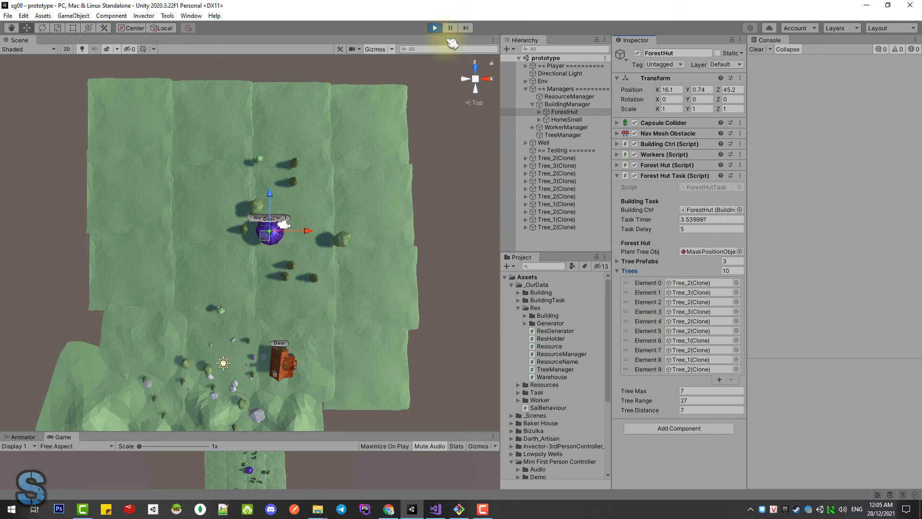
left_click(563, 136)
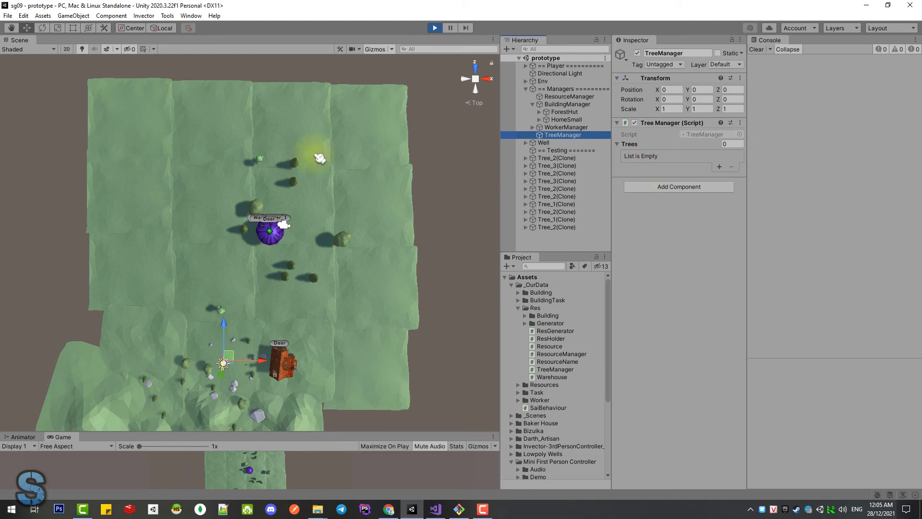
left_click(559, 113)
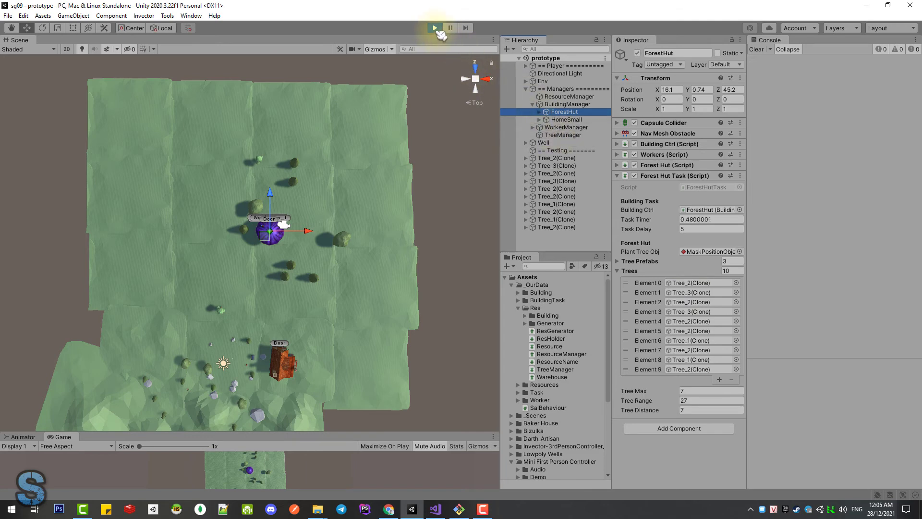
Stop the game, uncomment TreeManager.instance.TreeAdd(treeObj) on line 100 of Planting, and save
left_click(436, 29)
left_click(436, 509)
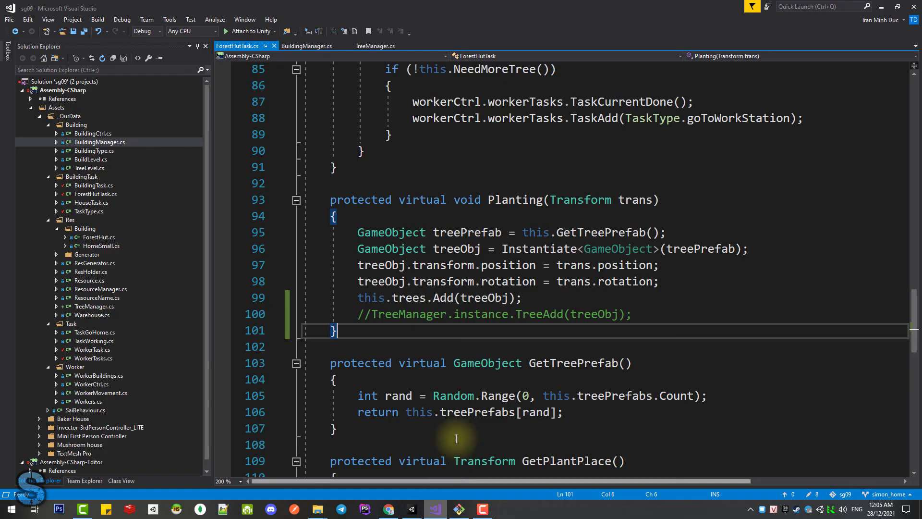
left_click(509, 199)
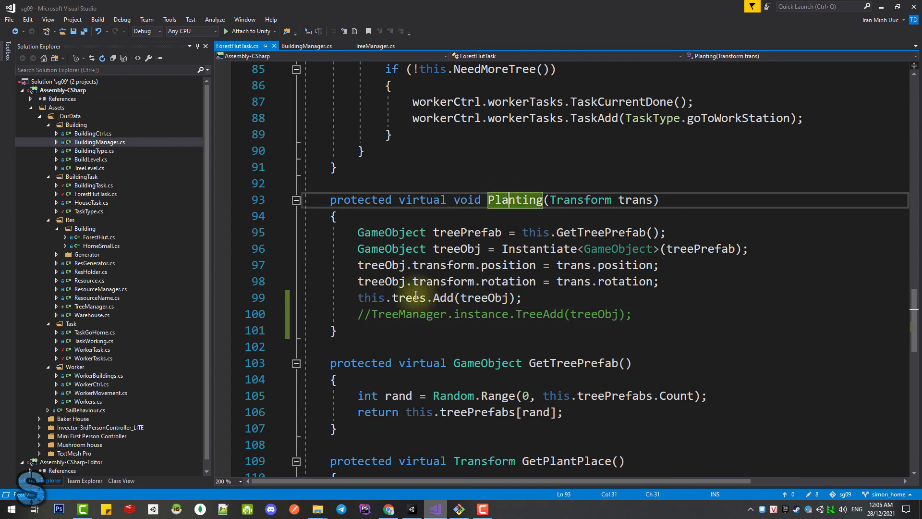
left_click_drag(358, 297, 523, 298)
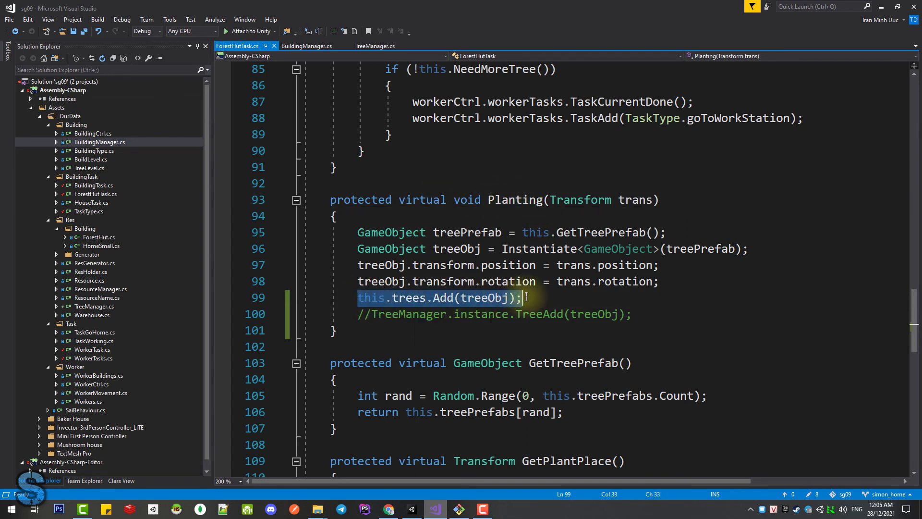
left_click(357, 317)
key("ctrl+k")
key("ctrl+u")
key("ctrl+s")
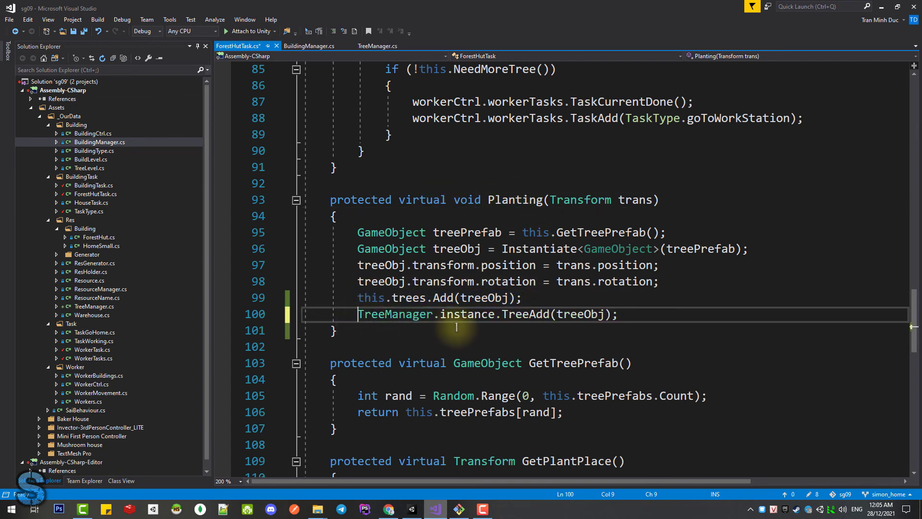
Inspect the TreeManager.TreeAdd call and jump to its definition in TreeManager.cs
left_click(526, 315)
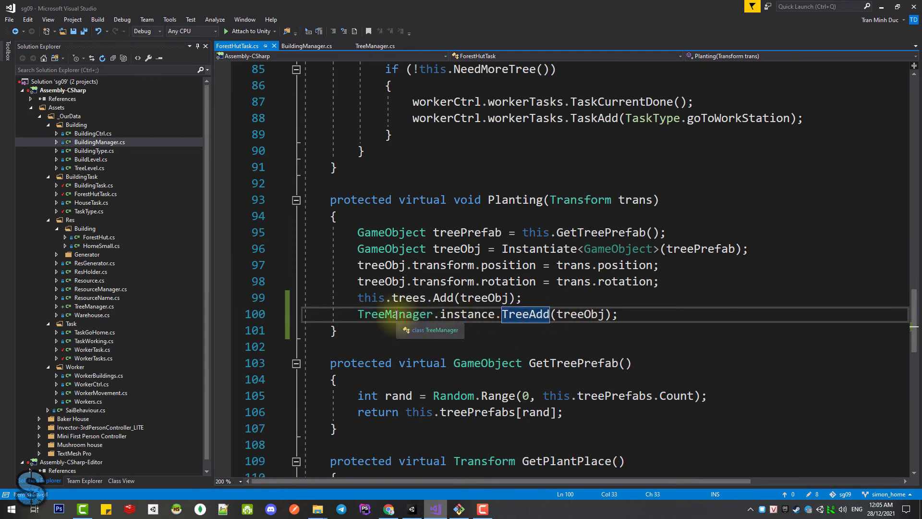
left_click(399, 315)
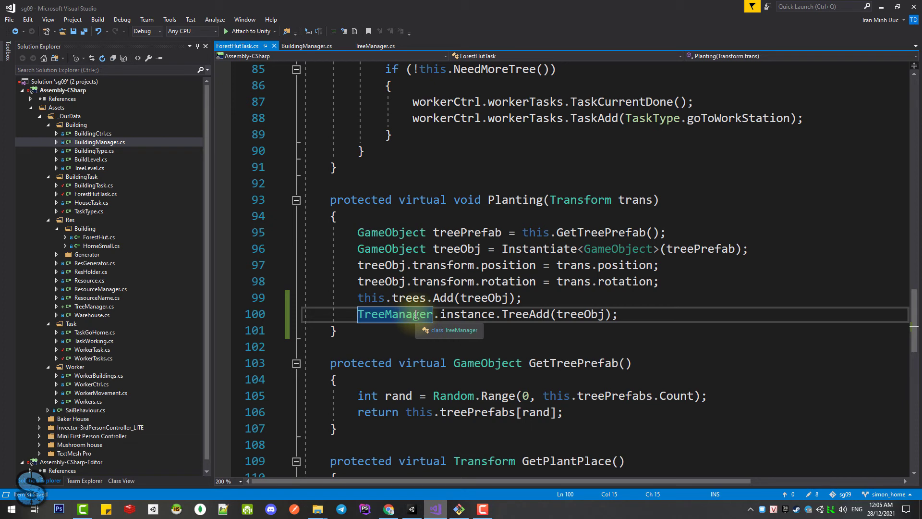
left_click(530, 314)
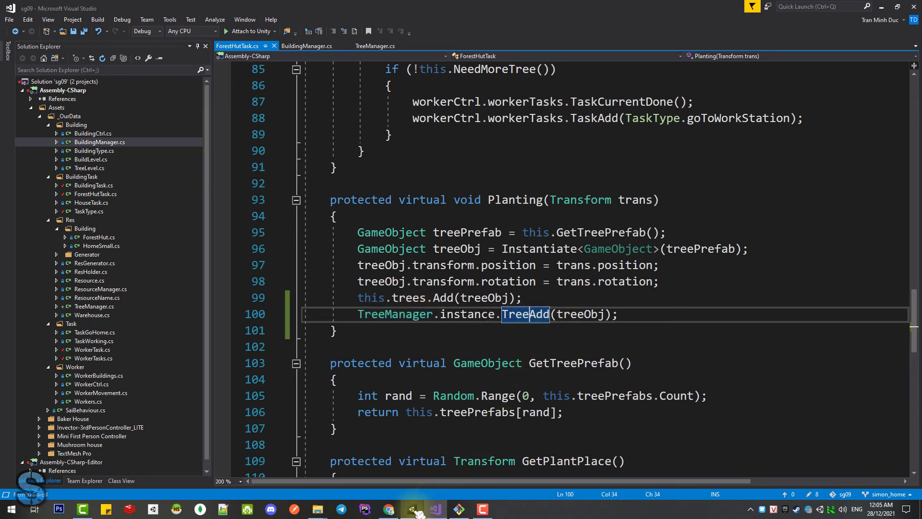
left_click(385, 315)
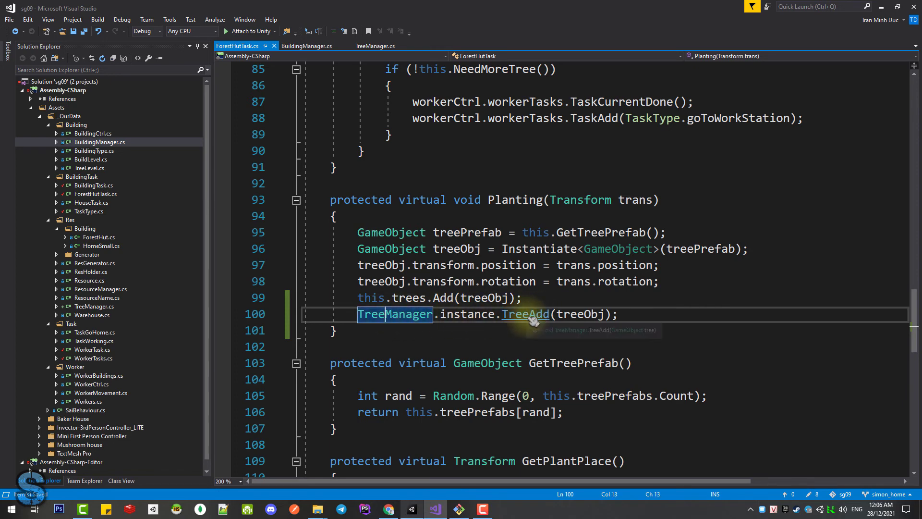
left_click(531, 317, "ctrl")
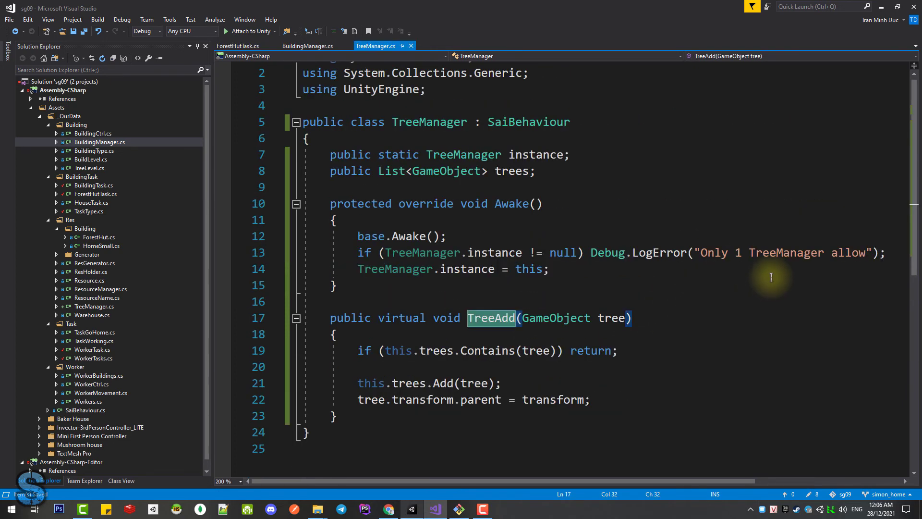
Inspect TreeManager's class, trees list and static instance field, letting Unity reload scripts
left_click(419, 135)
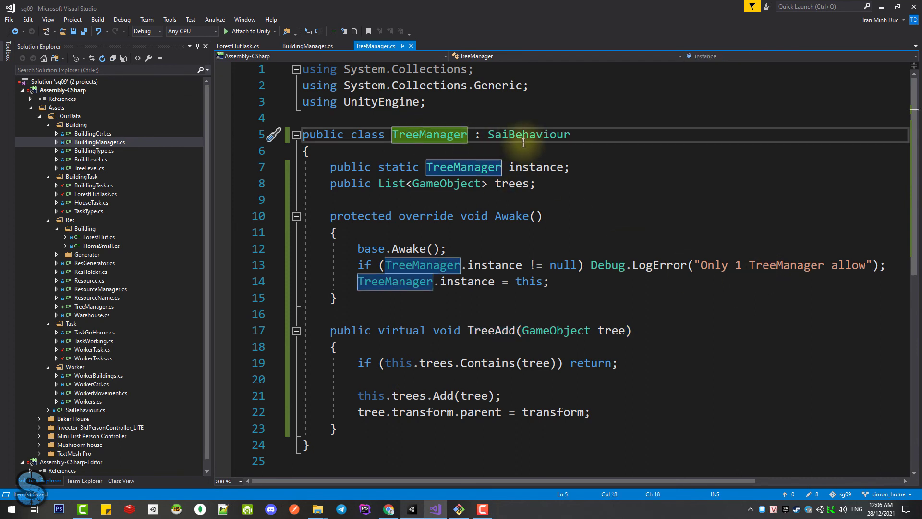
left_click(552, 184)
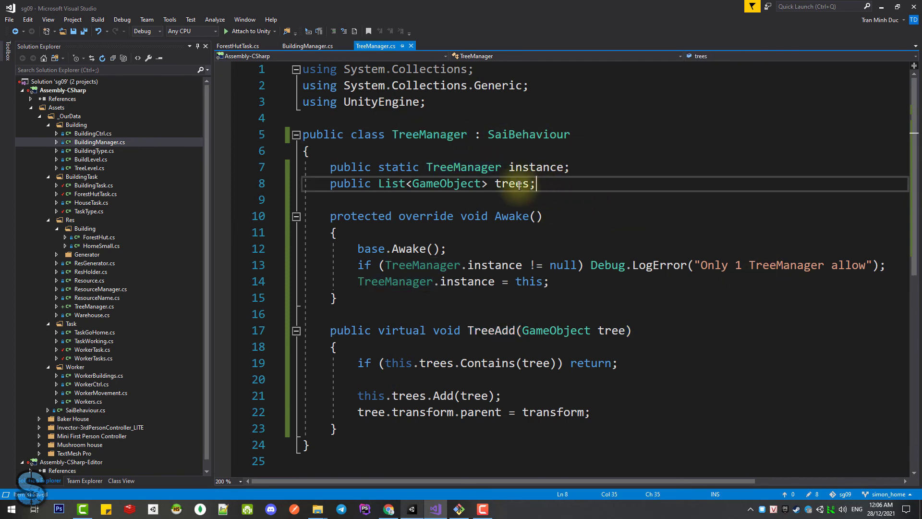
left_click_drag(328, 168, 580, 166)
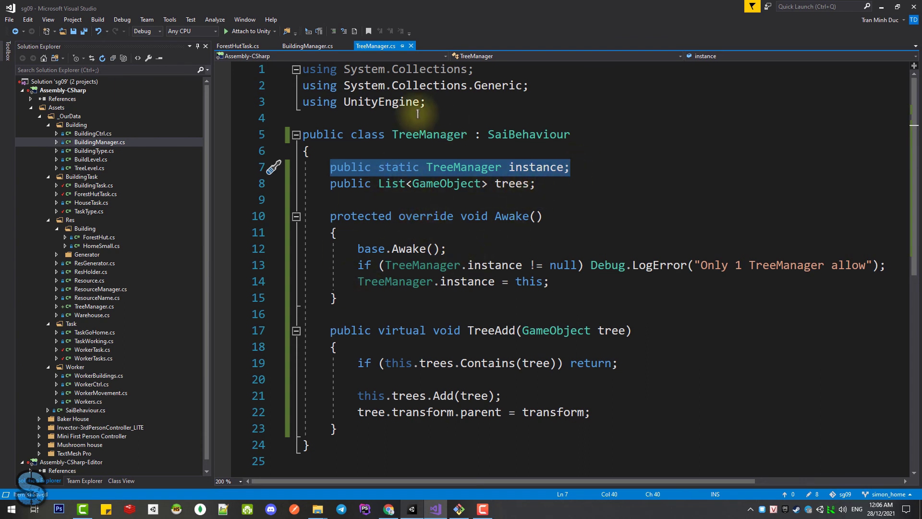
left_click(419, 517)
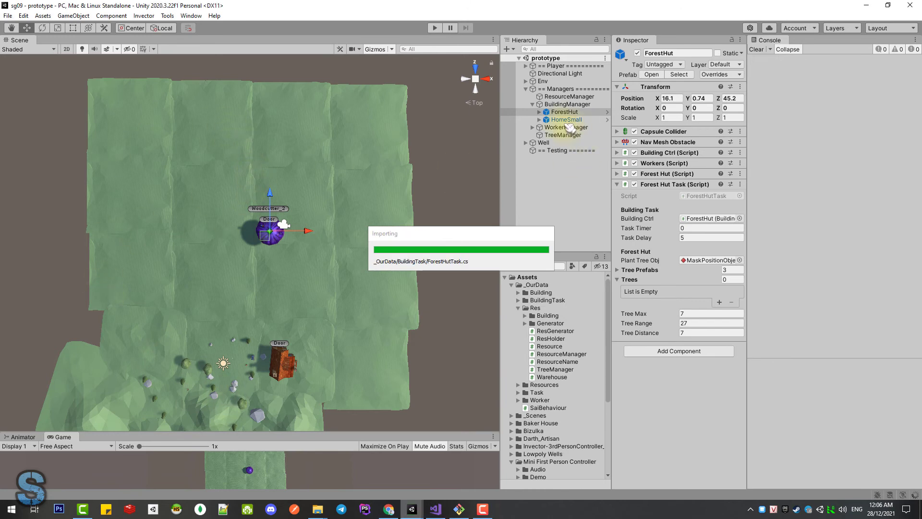
Review Awake's instance check and TreeAdd's duplicate-tree check on line 19
left_click(436, 509)
left_click(495, 265)
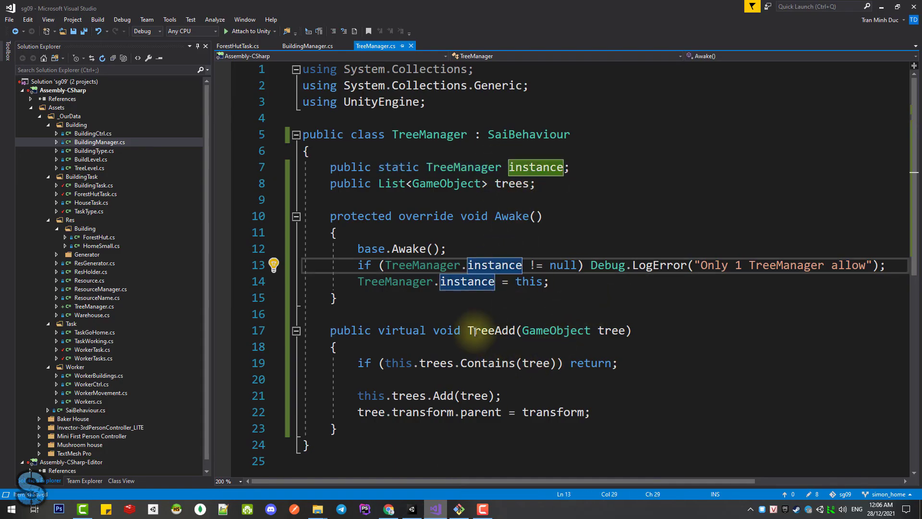
left_click_drag(469, 330, 552, 425)
left_click(639, 408)
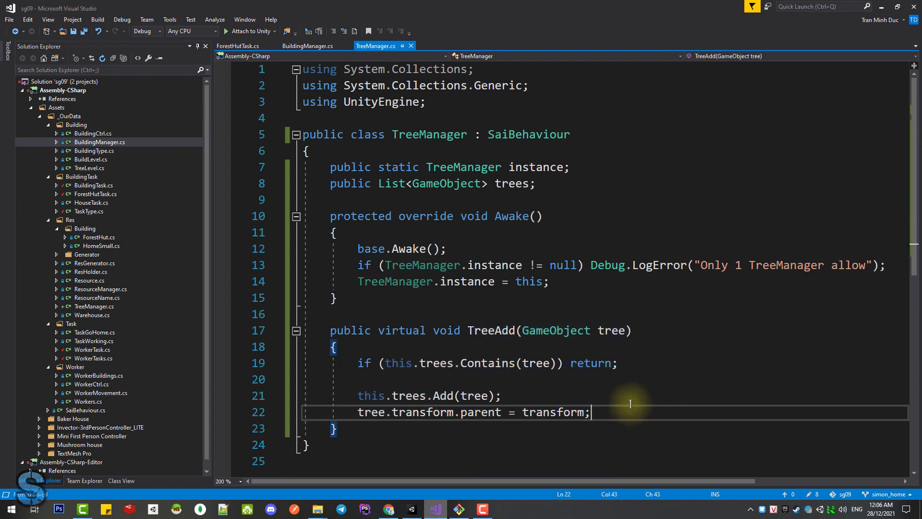
left_click(362, 364)
left_click(604, 332)
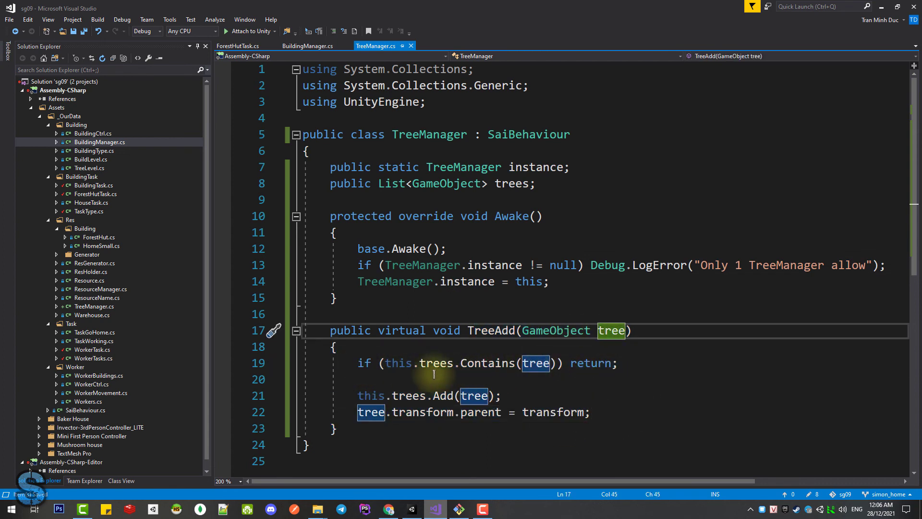
left_click_drag(359, 364, 671, 362)
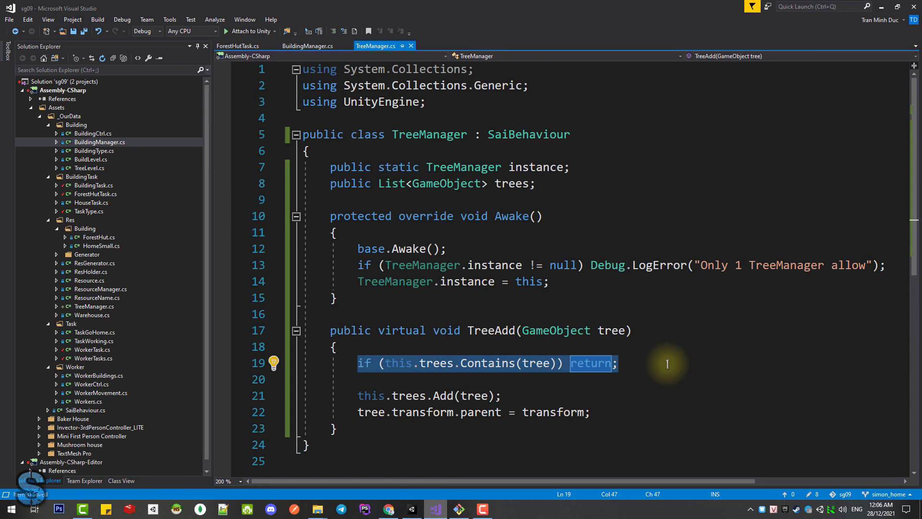
left_click(634, 364)
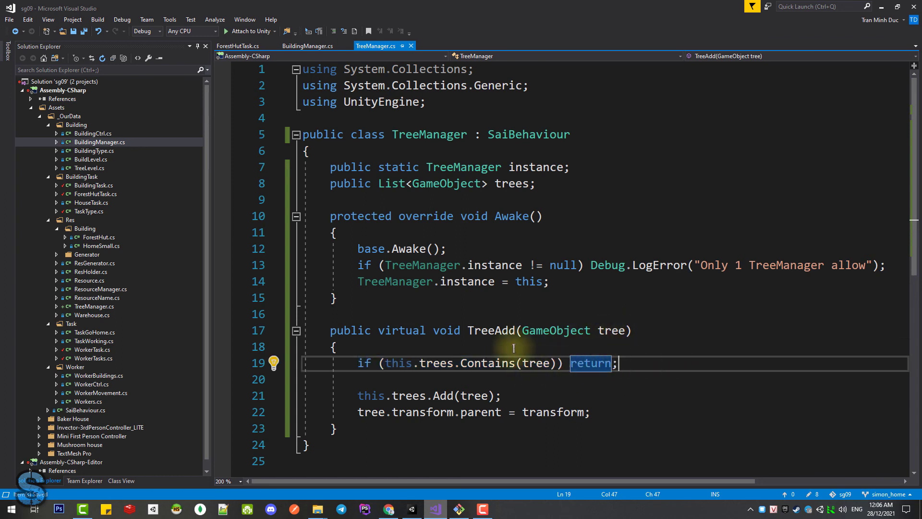
left_click_drag(355, 363, 700, 358)
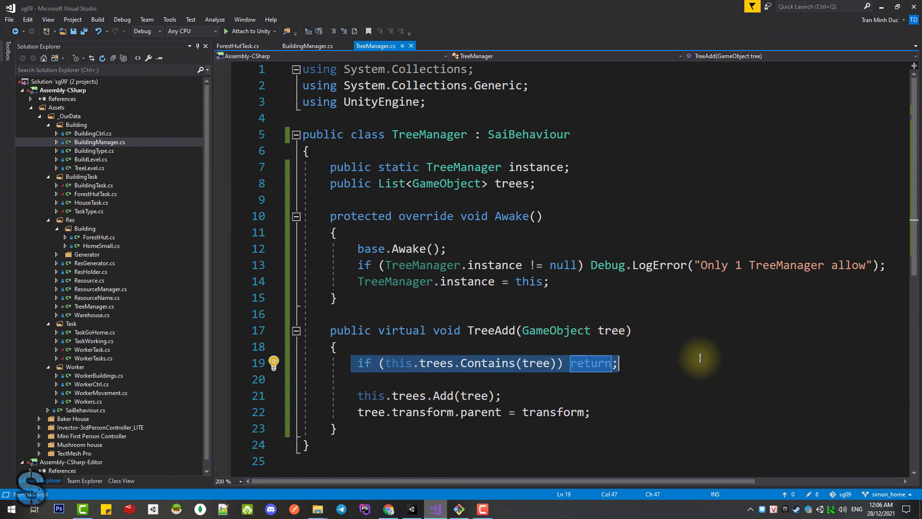
left_click(412, 509)
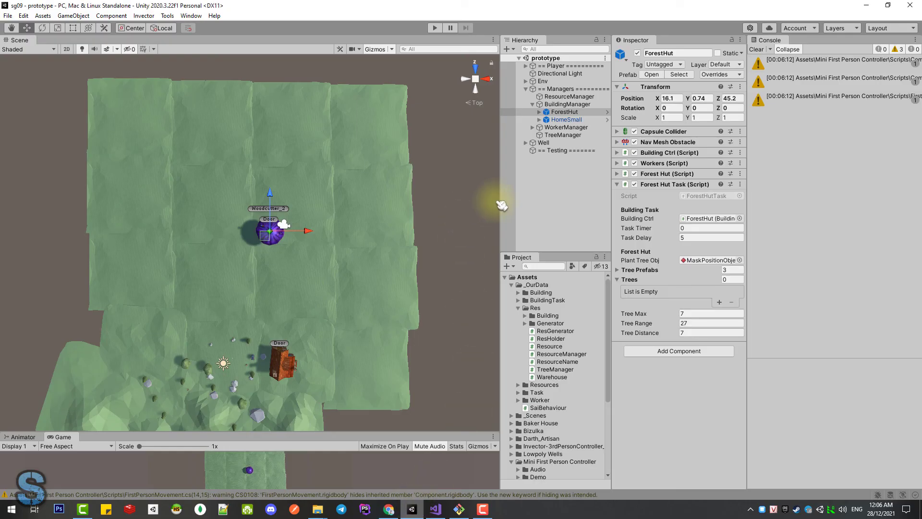
Duplicate the ForestHut and place the copy up-left of the original hut
left_click(570, 136)
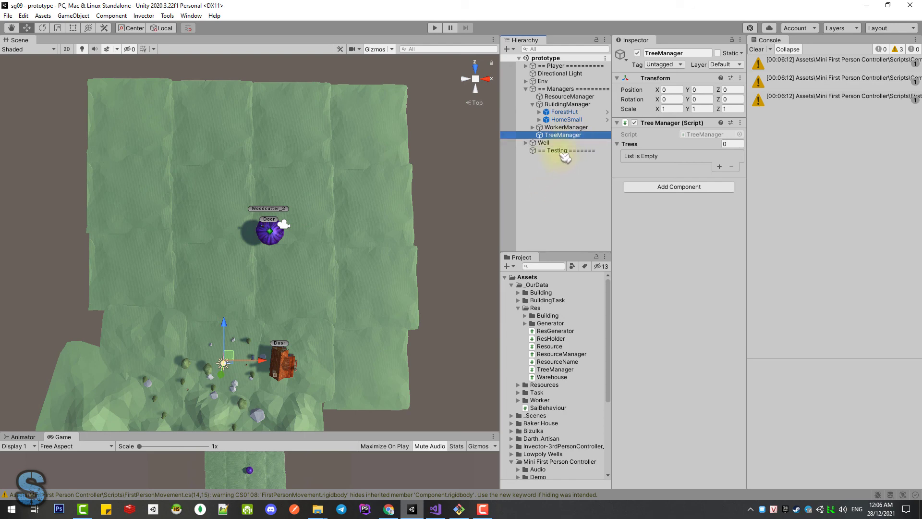
left_click(563, 112)
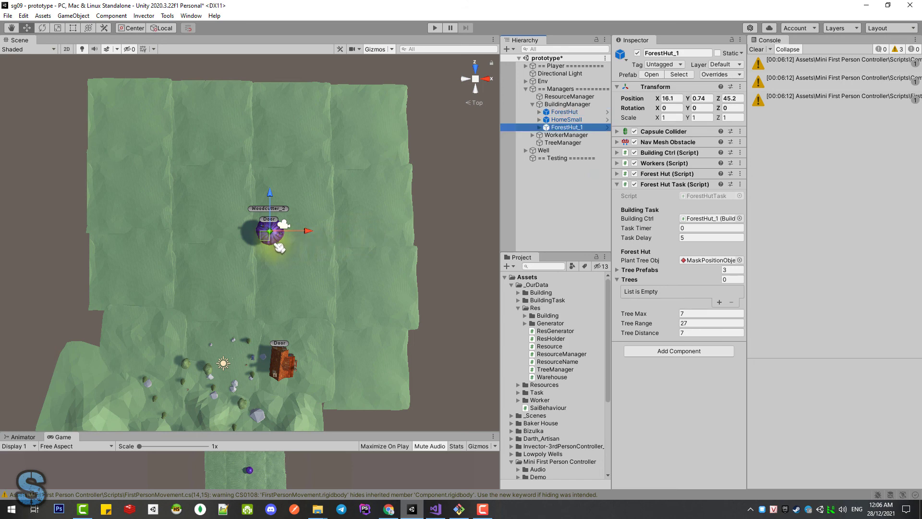
key("ctrl+d")
left_click_drag(265, 231, 215, 197)
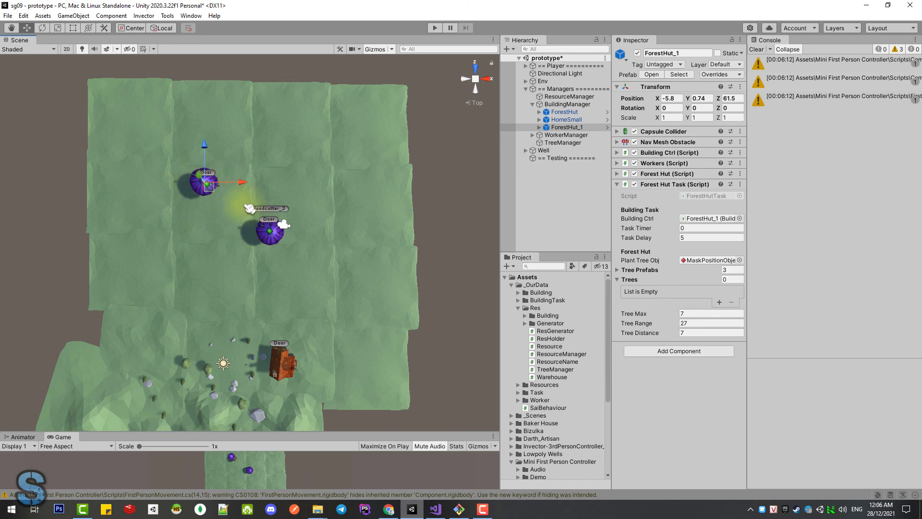
scroll(247, 206, "up", 2)
scroll(255, 192, "up", 2)
middle_click_drag(259, 166, 288, 217)
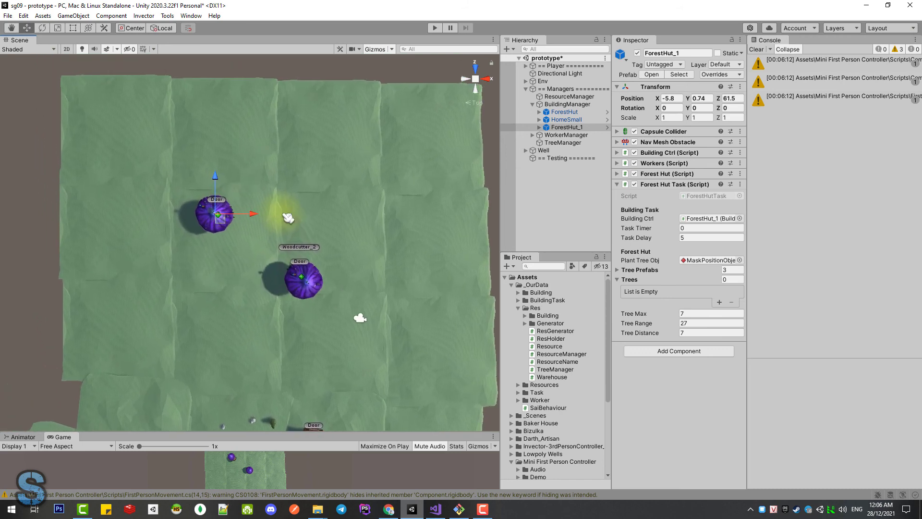
scroll(288, 217, "up", 1)
Expand WorkerManager and duplicate Woodcutter_2 to add more woodcutters
left_click(533, 135)
left_click(539, 143)
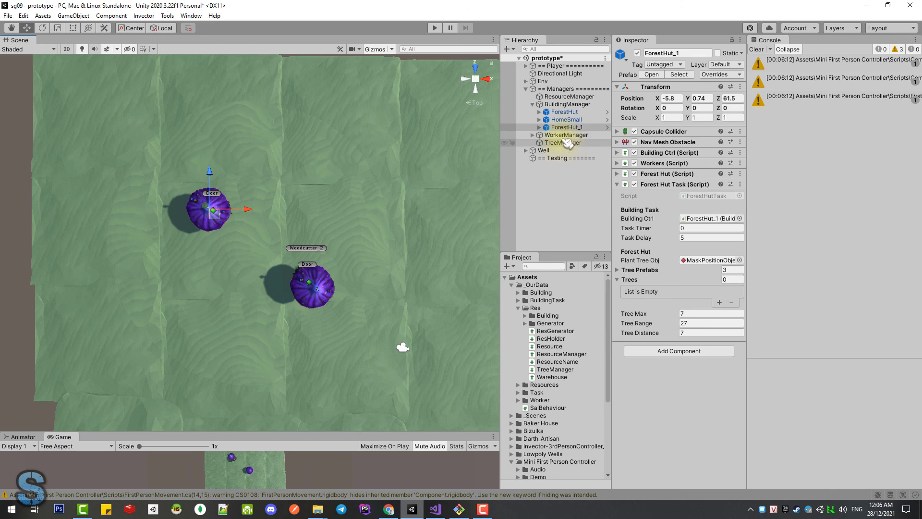
left_click(567, 135)
left_click(578, 150)
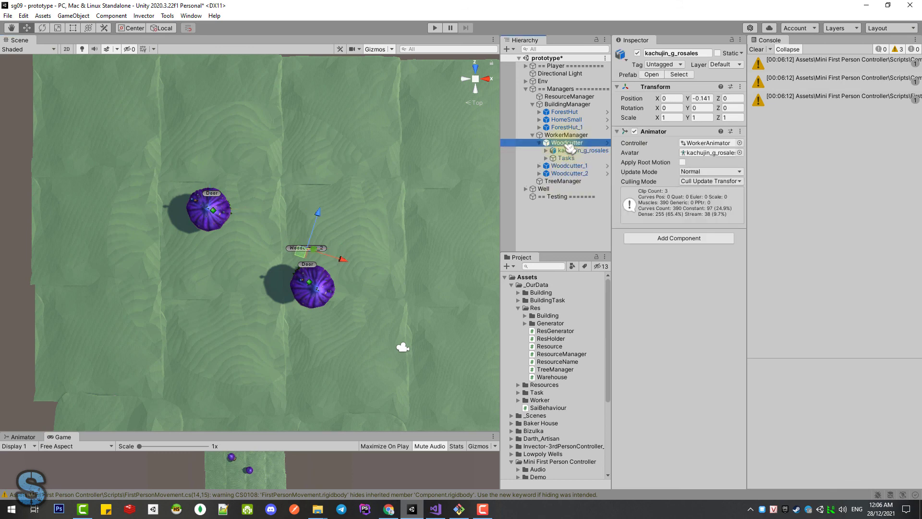
key("Left")
key("Left")
left_click(588, 158)
key("ctrl+d")
key("ctrl+d")
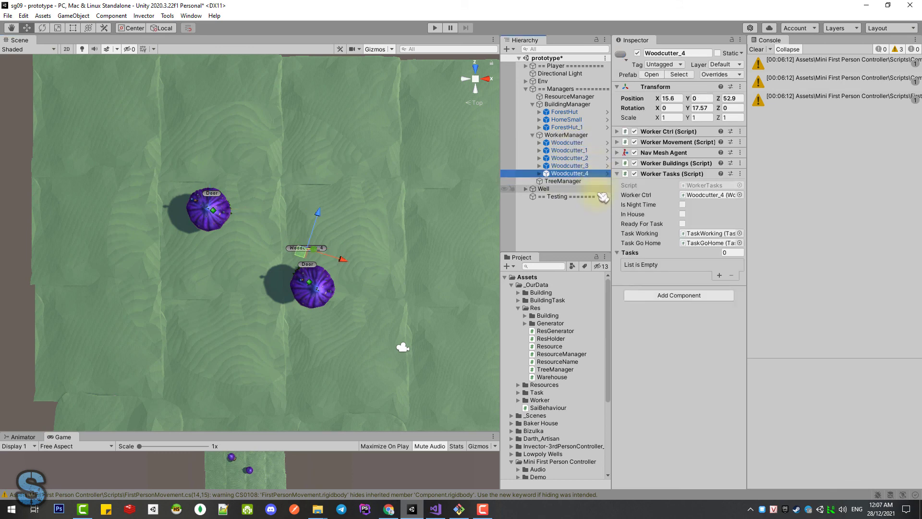
key("ctrl+s")
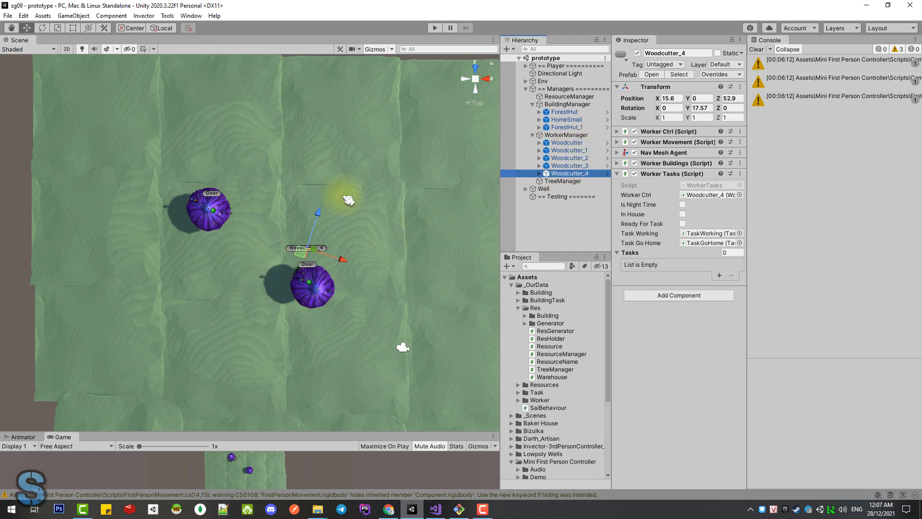
scroll(362, 212, "down", 1)
left_click_drag(338, 207, 361, 208)
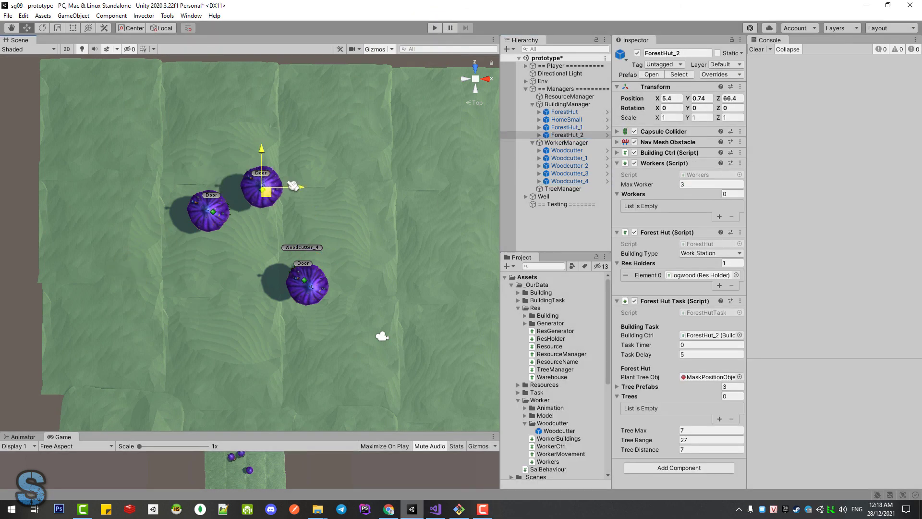
Play the scene and select TreeManager to watch its Trees list fill with planted tree clones
key("ctrl+p")
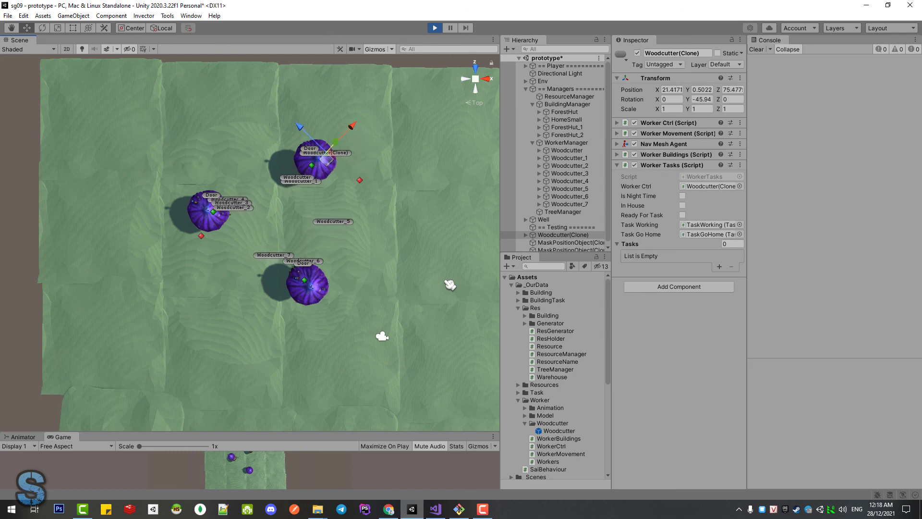
left_click(532, 104)
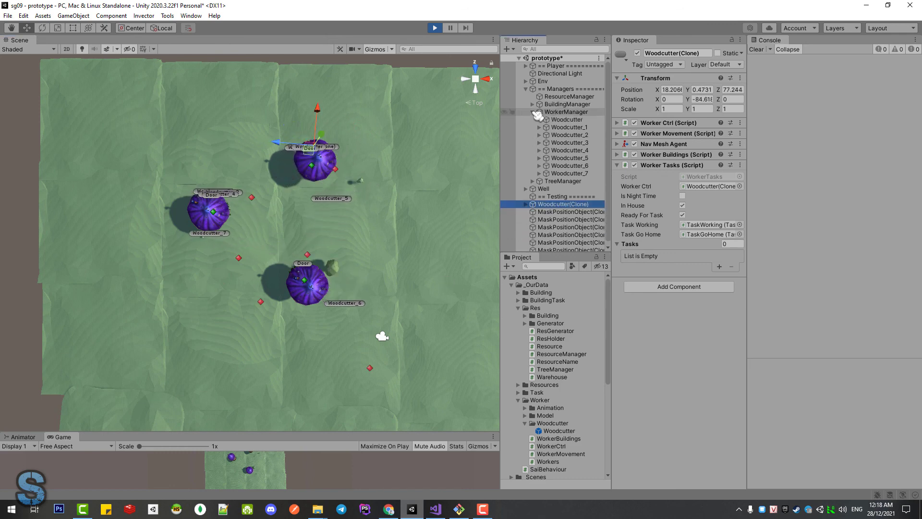
left_click(532, 112)
left_click(563, 120)
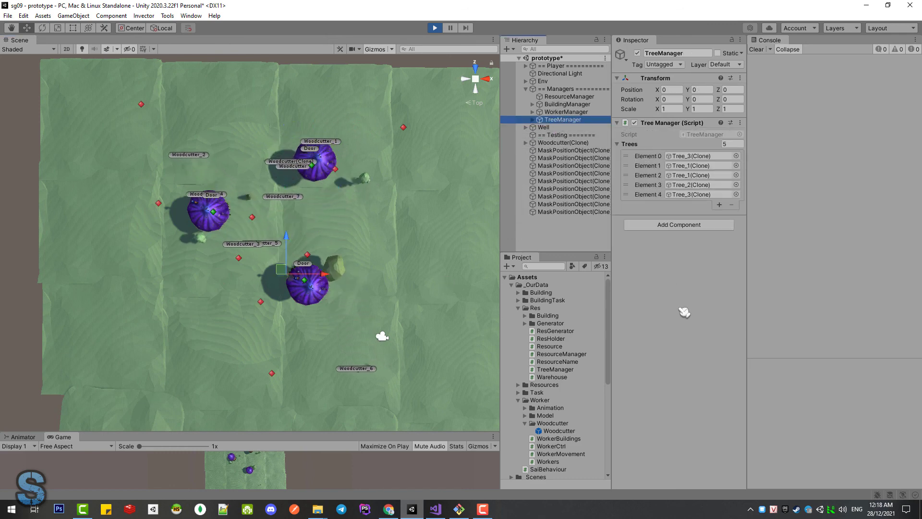